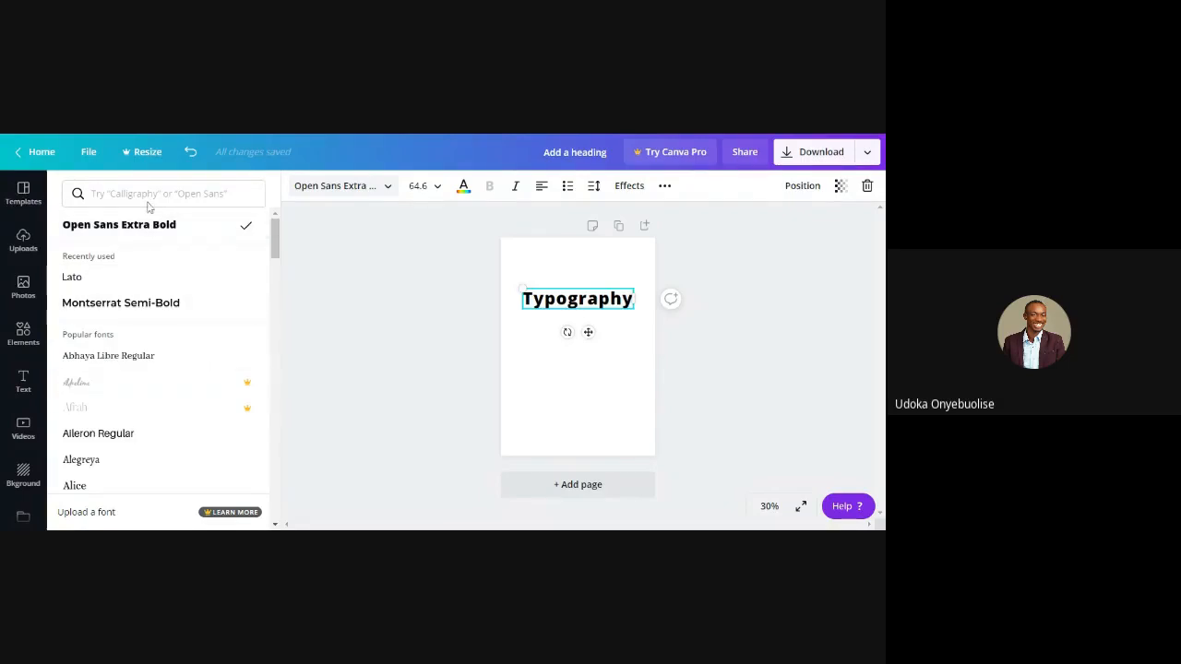
Open the Orange and Blue Coping with Stress COVID Flyer from the COVID-19 Flyer templates
click(23, 192)
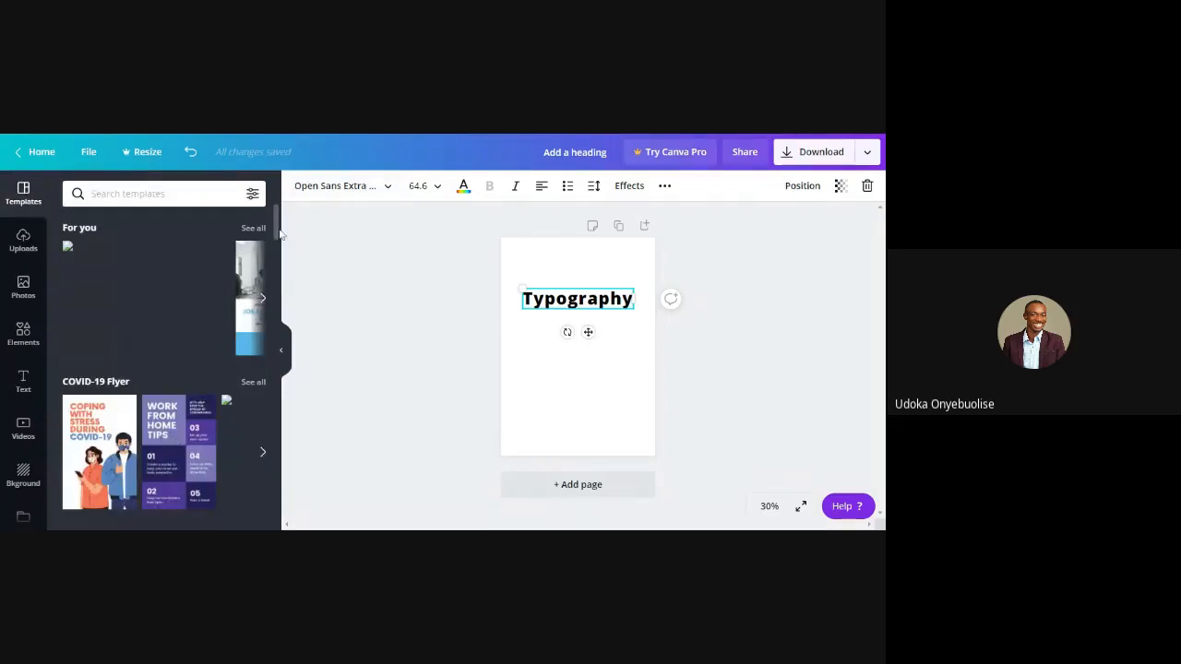
mouse_move(278, 231)
mouse_down()
mouse_move(280, 286)
mouse_move(289, 227)
mouse_up()
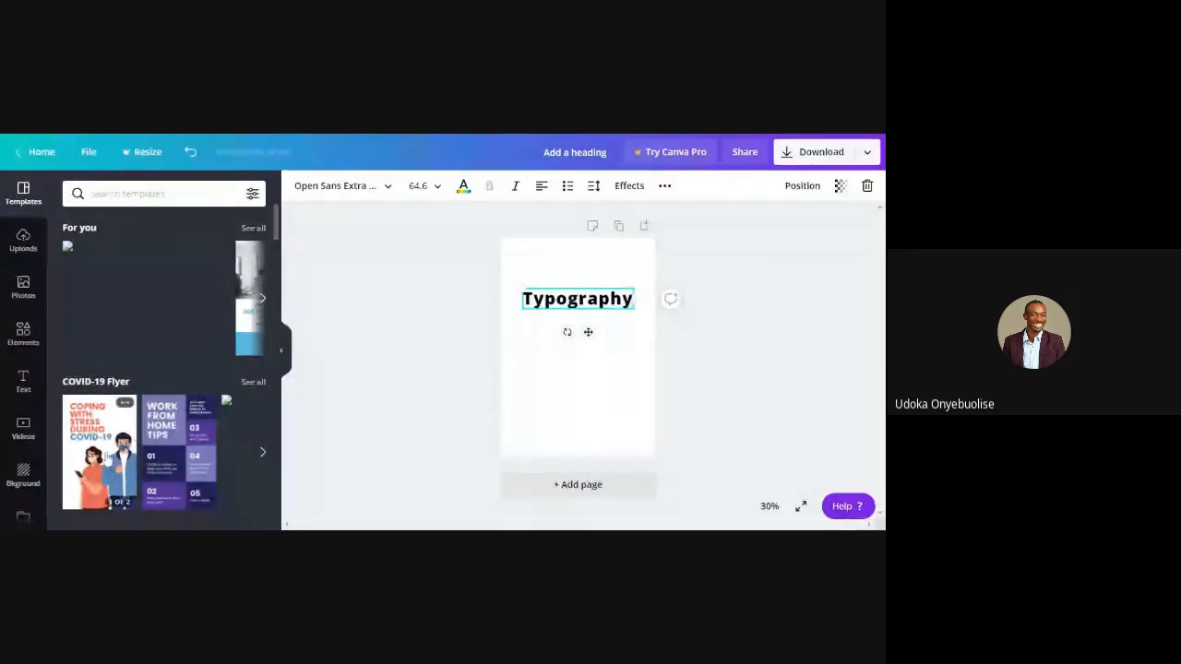
click(107, 457)
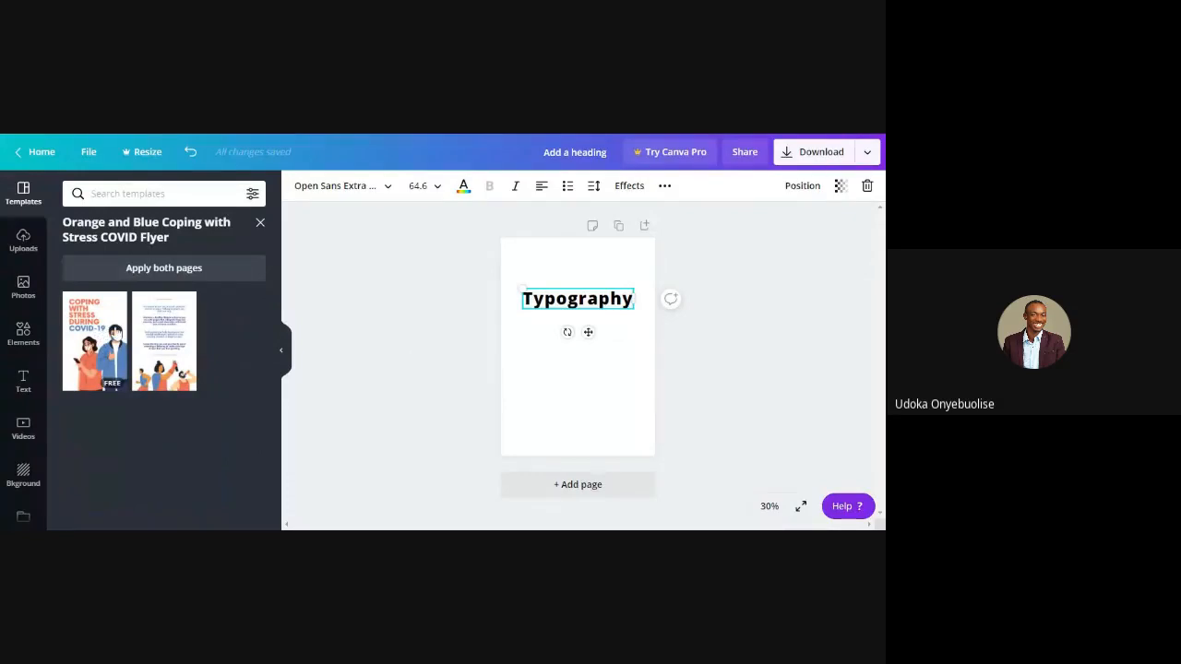
click(134, 268)
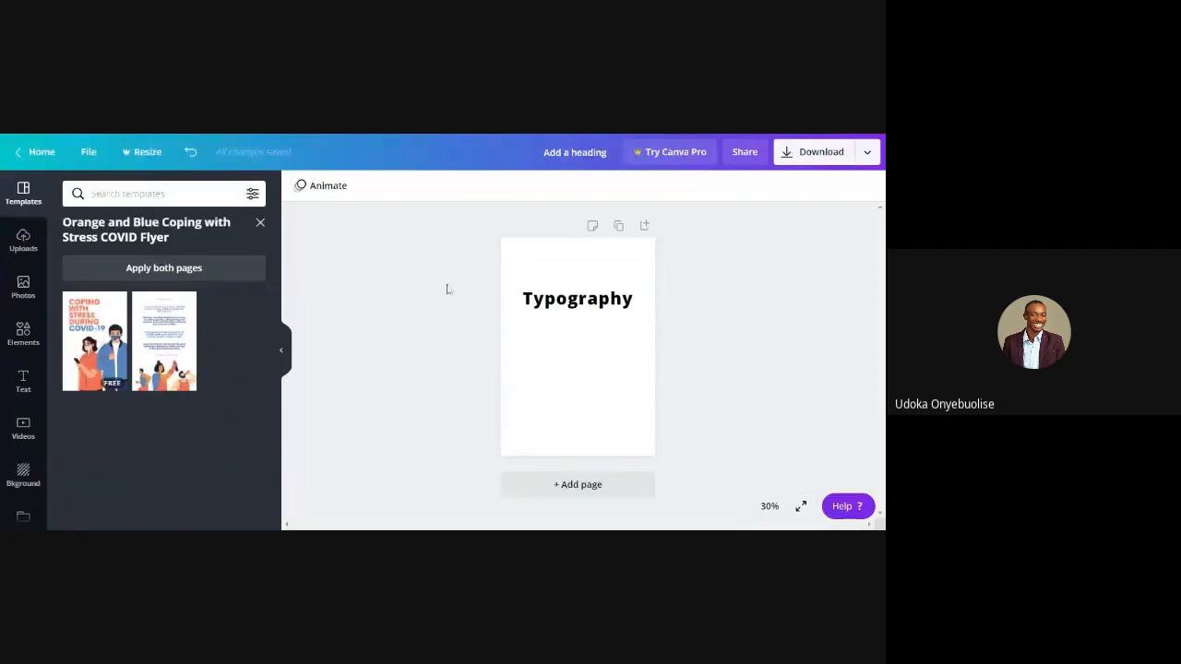
Delete the Typography heading from the page and apply the first page of the COVID flyer template
drag(624, 310, 492, 271)
click(601, 301)
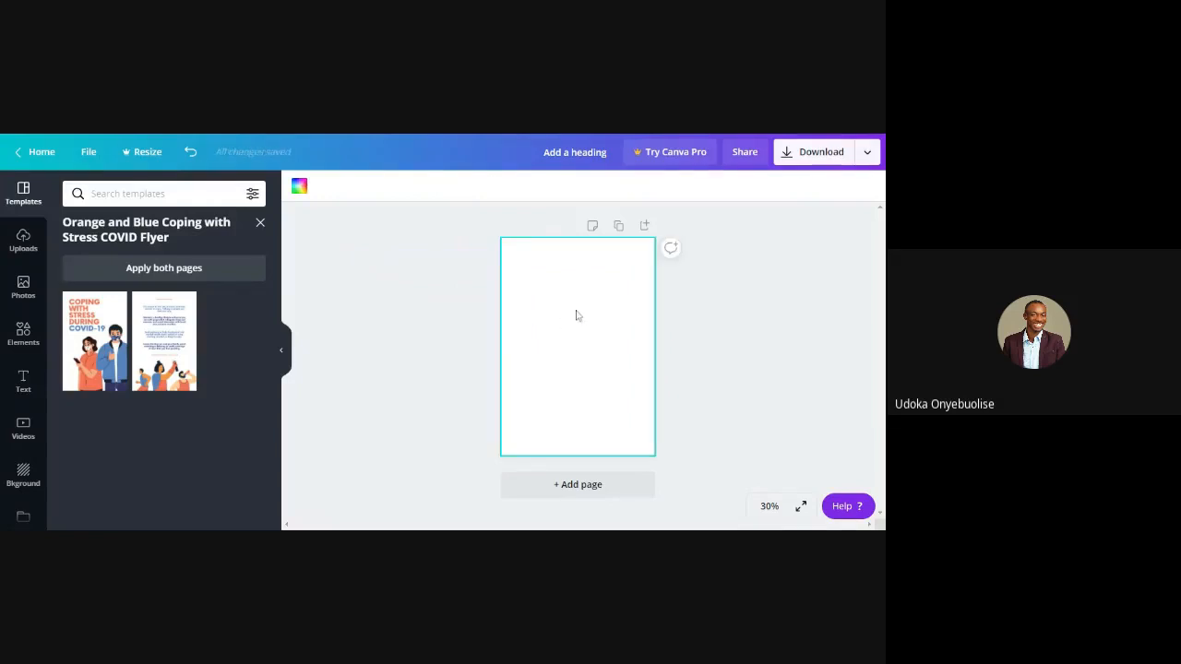
click(100, 338)
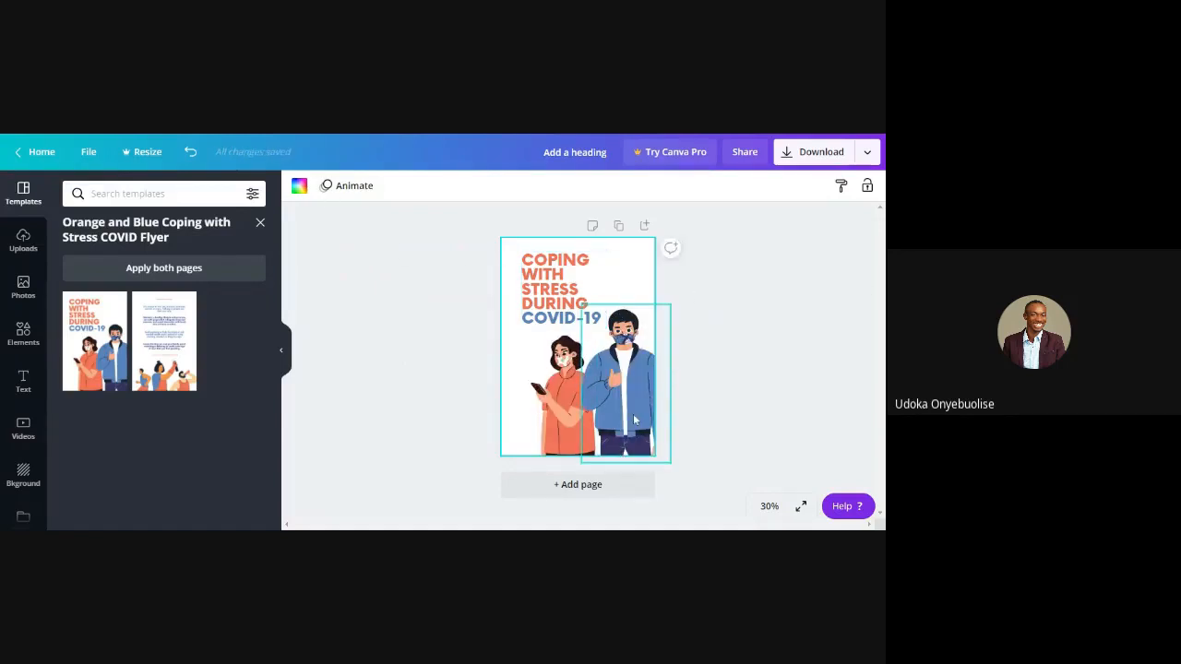
Reposition the flyer's elements: the man further right, the woman slightly up and left, and the headline slightly right
drag(634, 420, 668, 391)
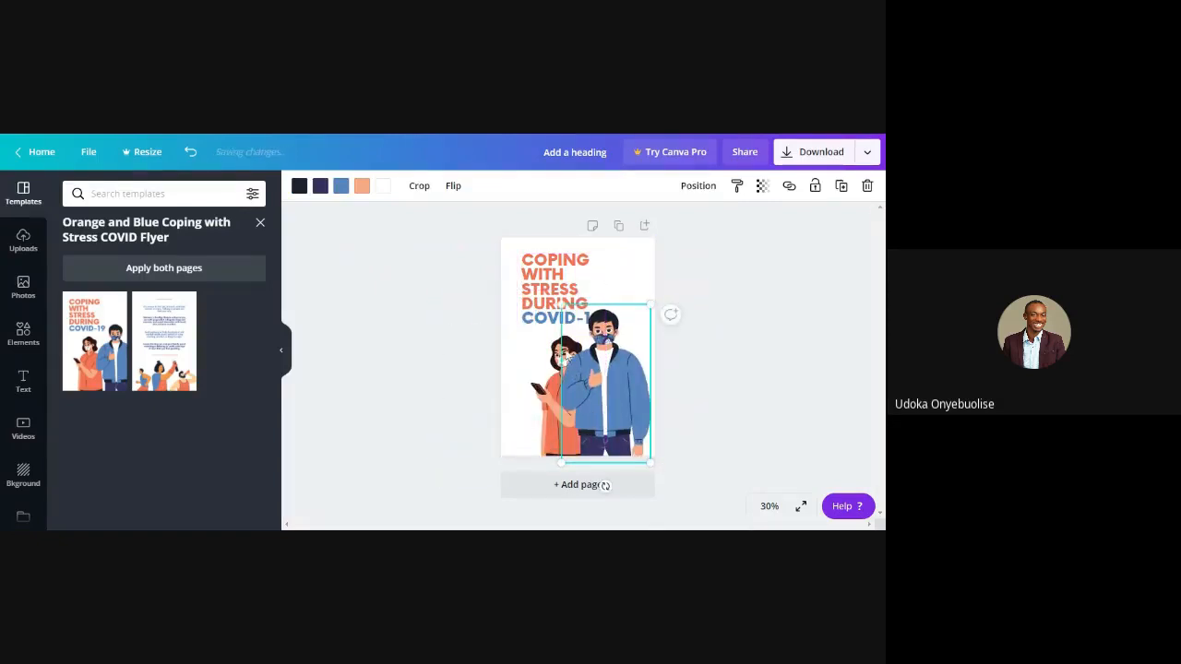
key(ctrl+z)
key(ctrl+z)
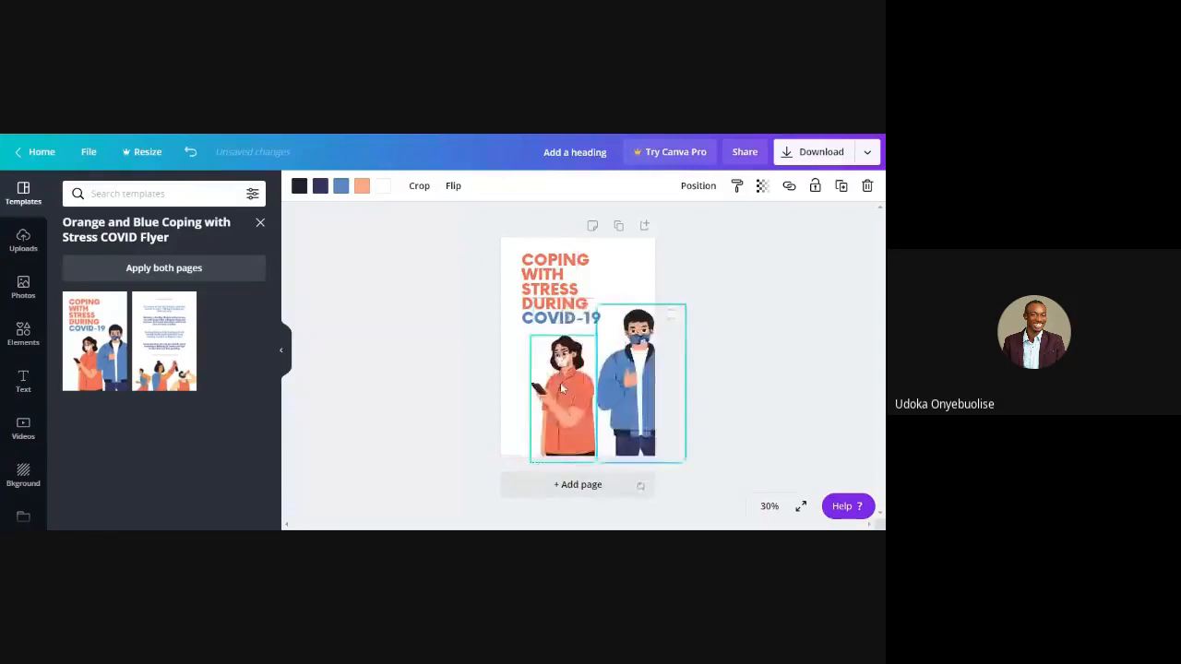
mouse_move(561, 389)
mouse_down()
mouse_move(543, 388)
mouse_move(551, 382)
mouse_up()
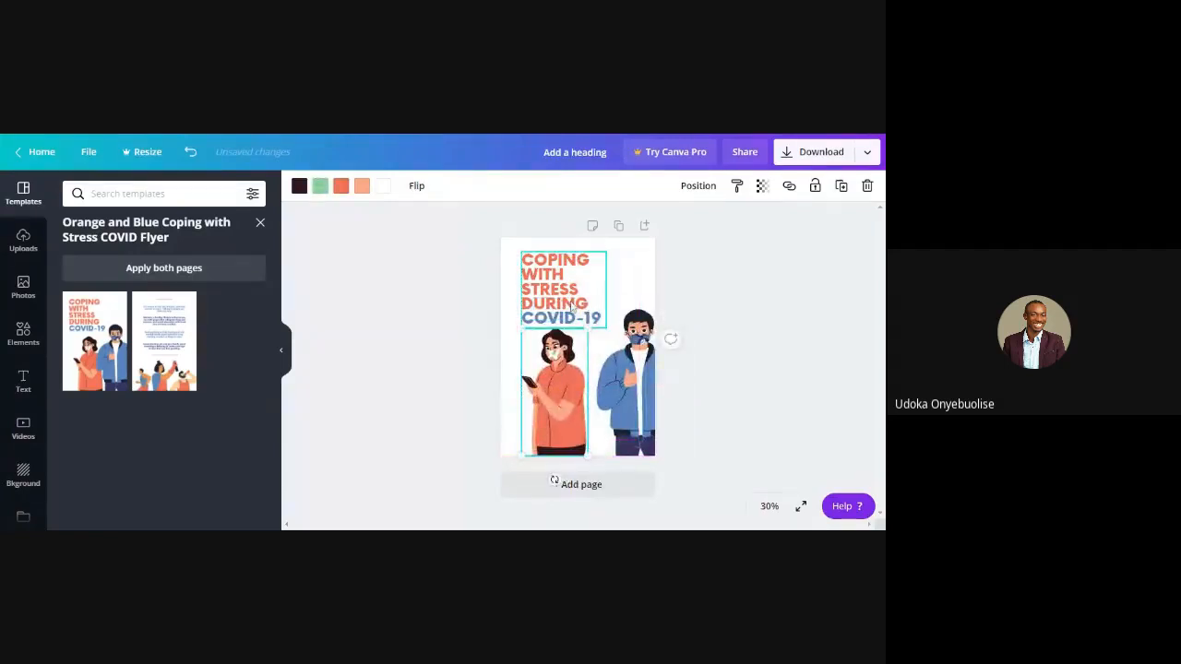
drag(572, 305, 586, 306)
Check the uploaded images and browse the stock photo library
click(23, 242)
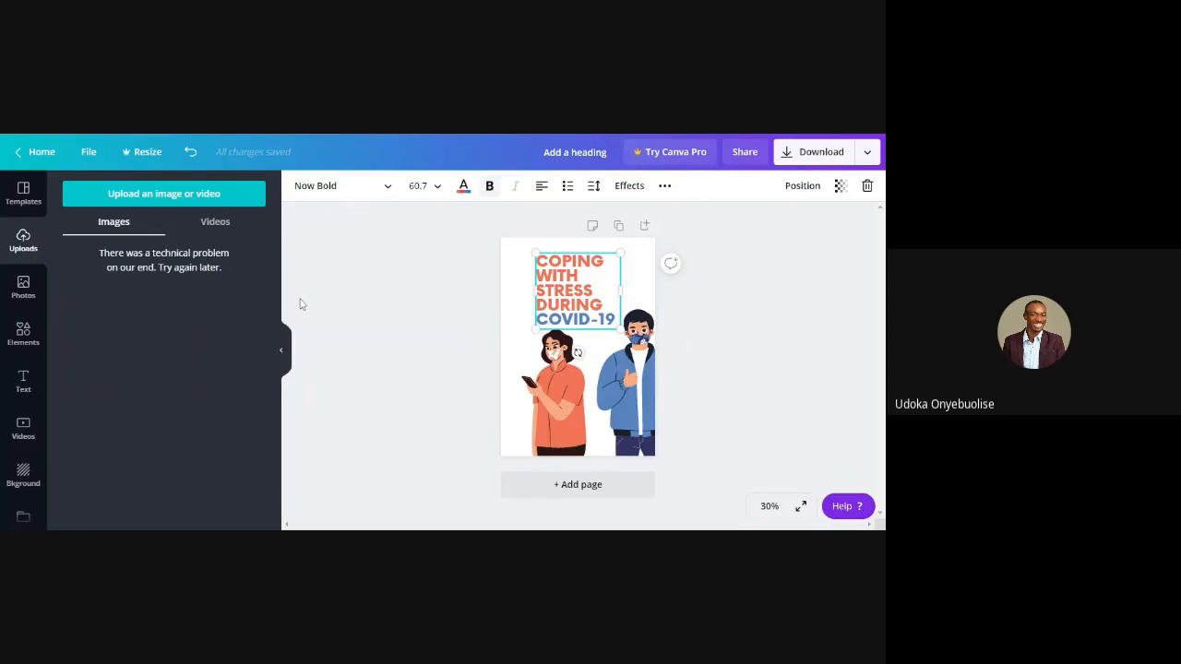
click(25, 290)
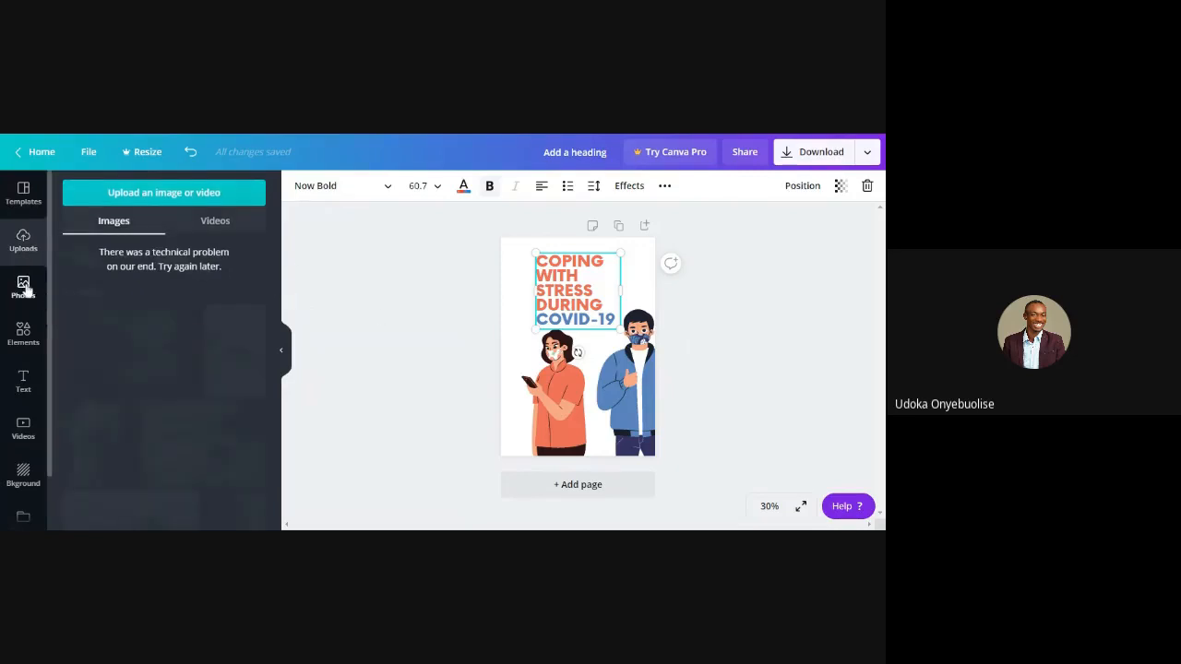
scroll(204, 380, down, 3)
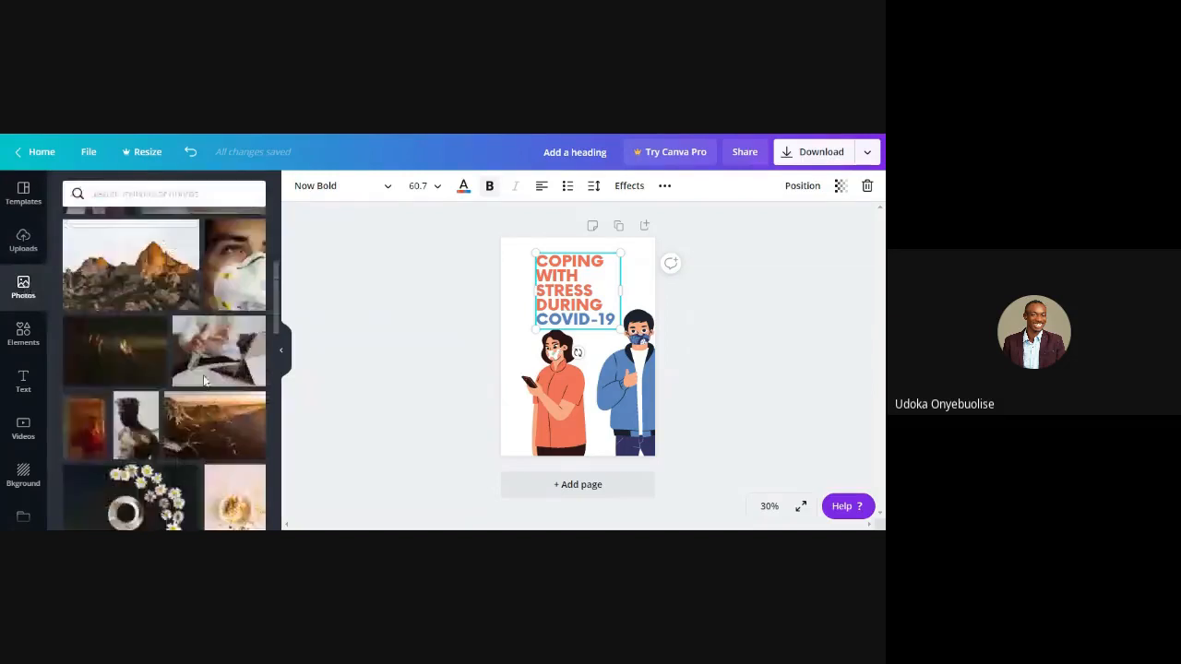
scroll(205, 380, down, 3)
scroll(205, 380, down, 2)
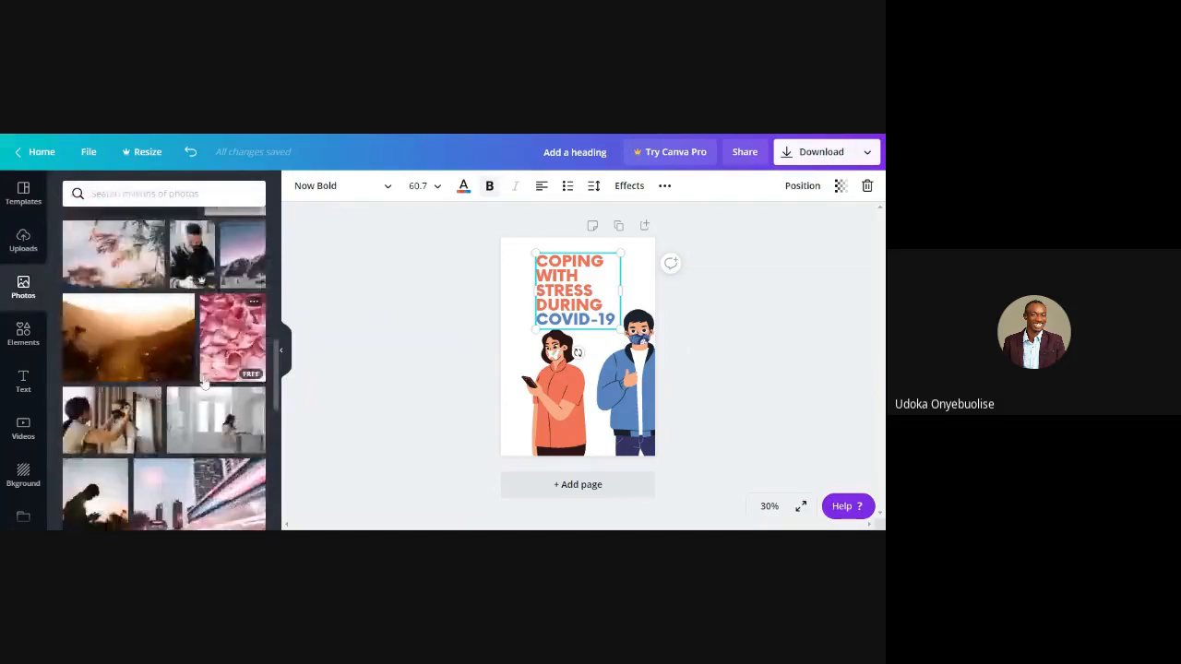
scroll(205, 380, down, 10)
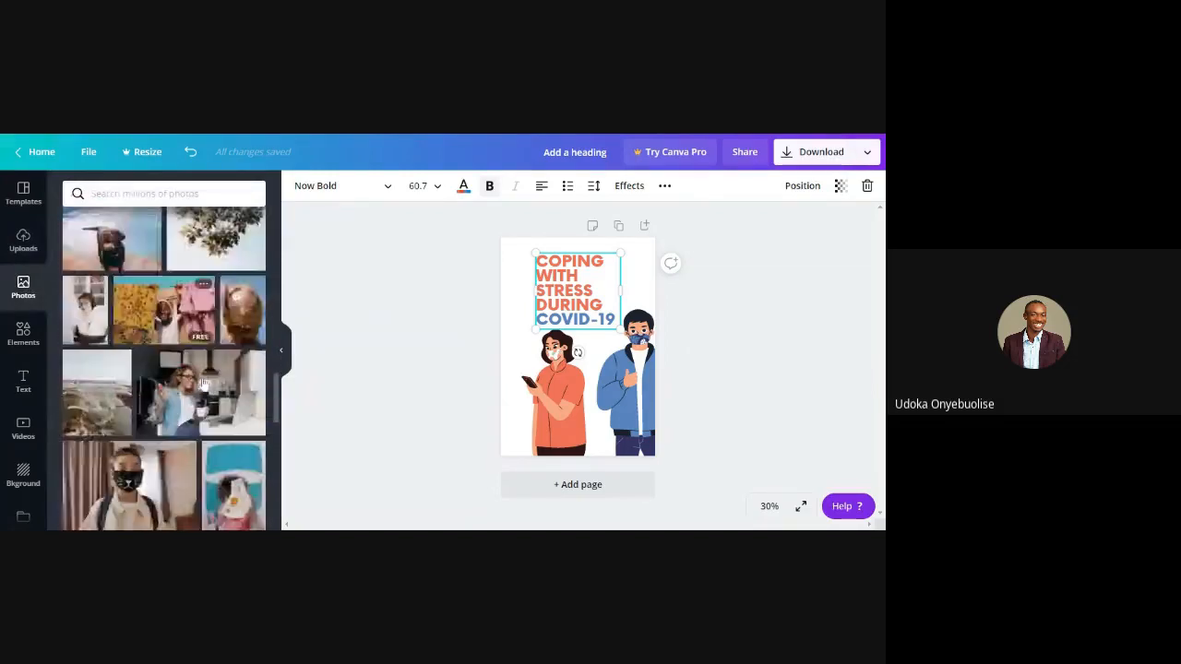
scroll(204, 383, down, 2)
scroll(204, 383, up, 2)
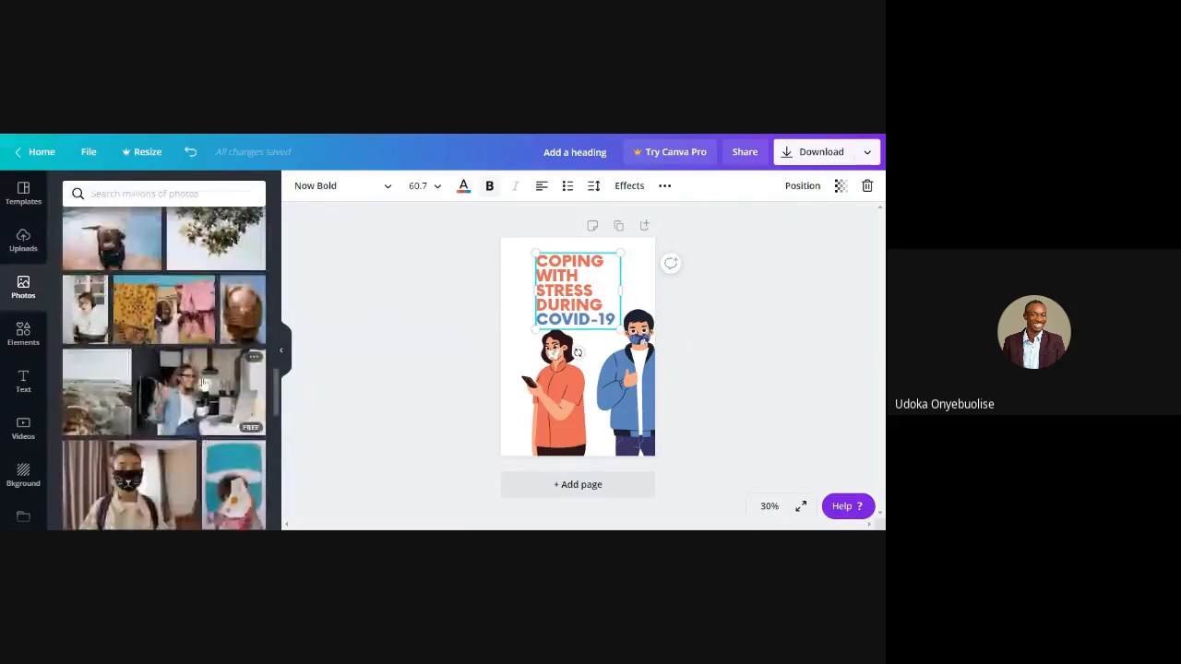
scroll(204, 383, up, 10)
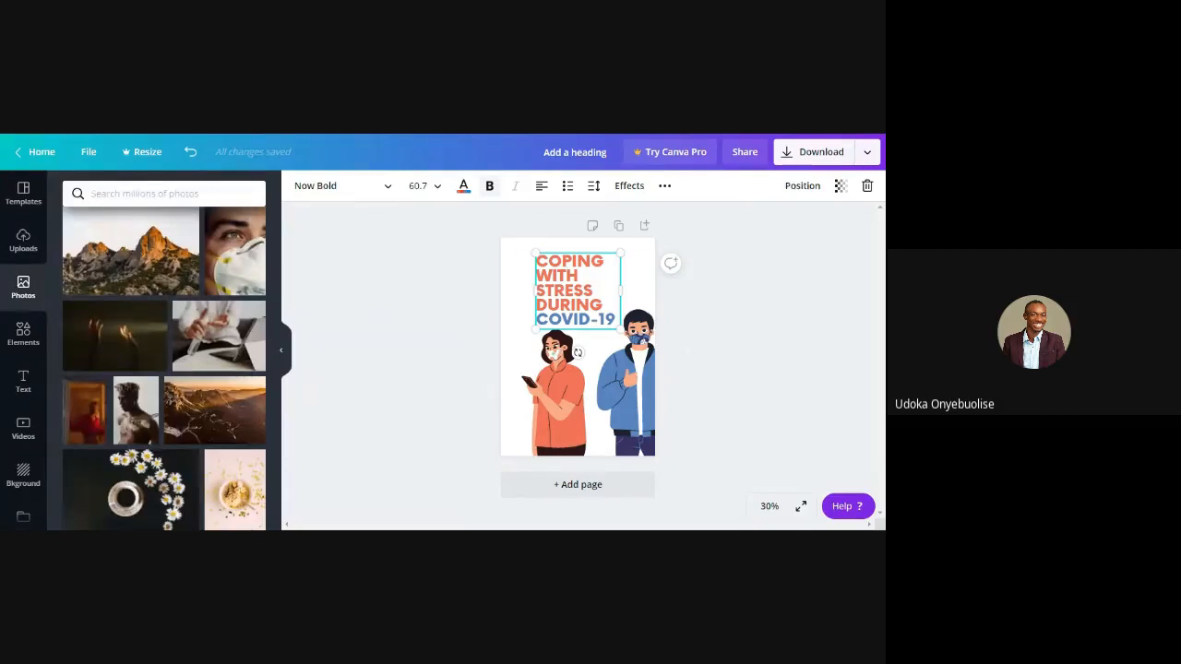
Search the photo library for "business" and look through the matching photos
click(165, 194)
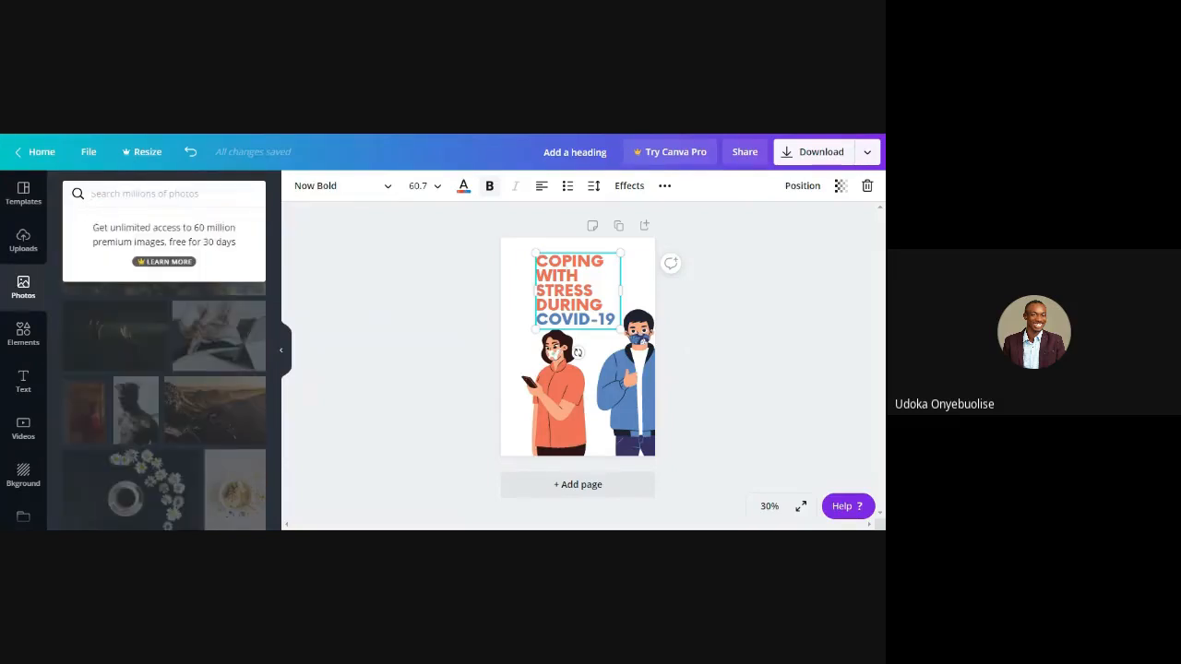
text(business)
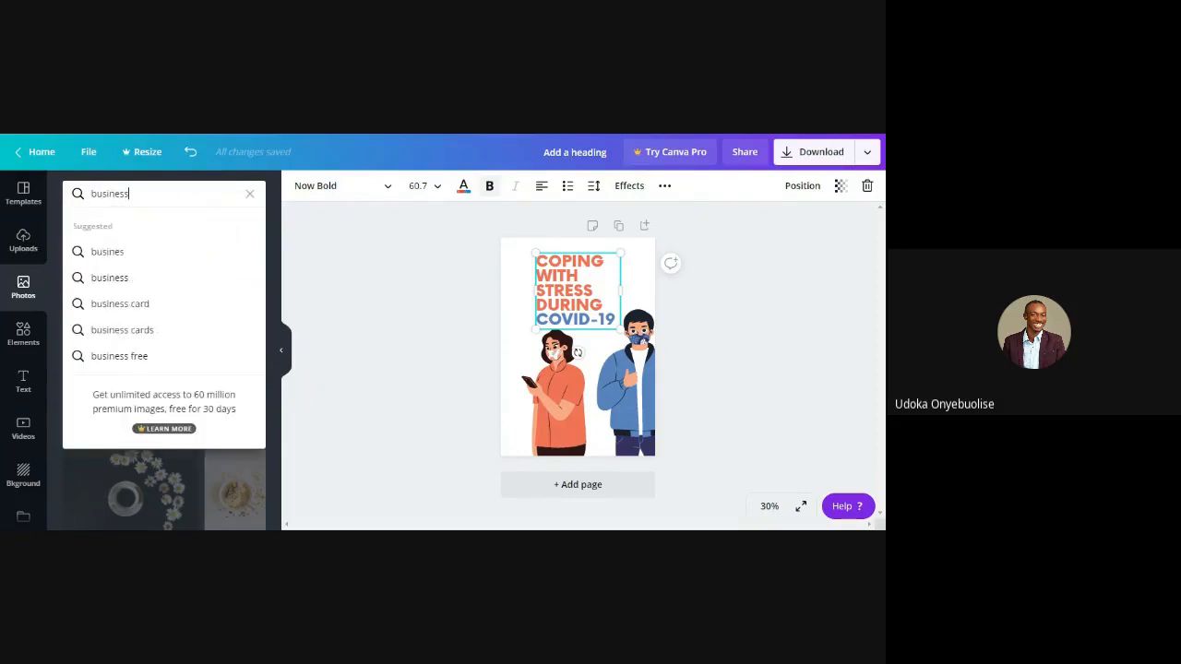
key(Return)
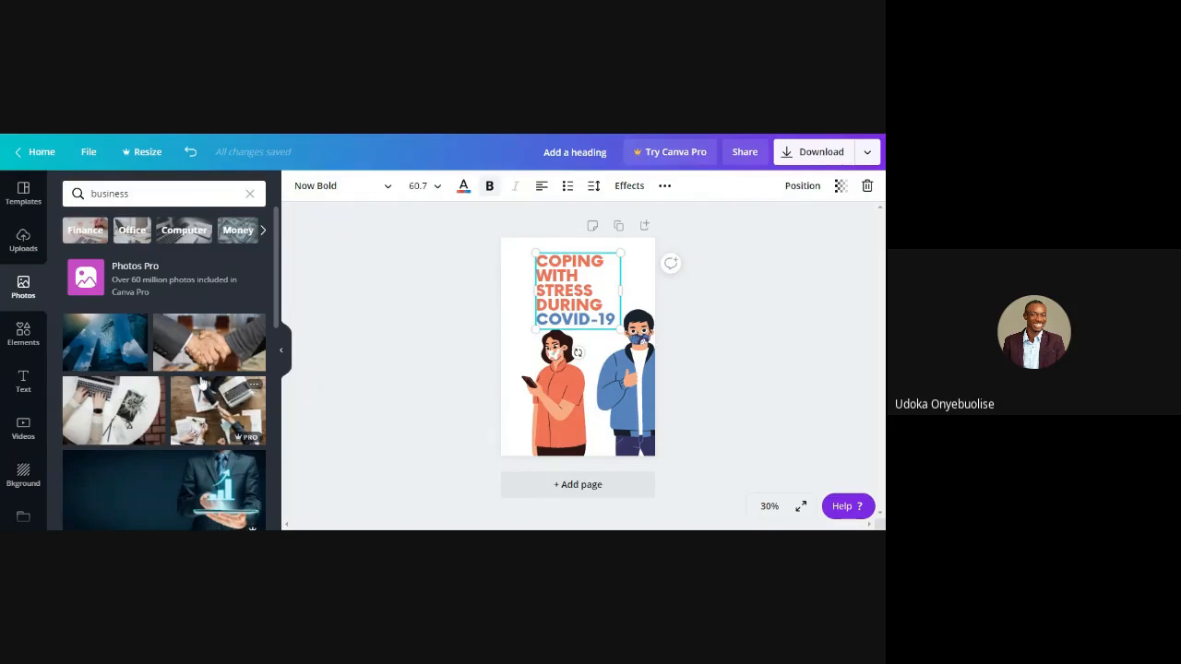
scroll(201, 381, down, 10)
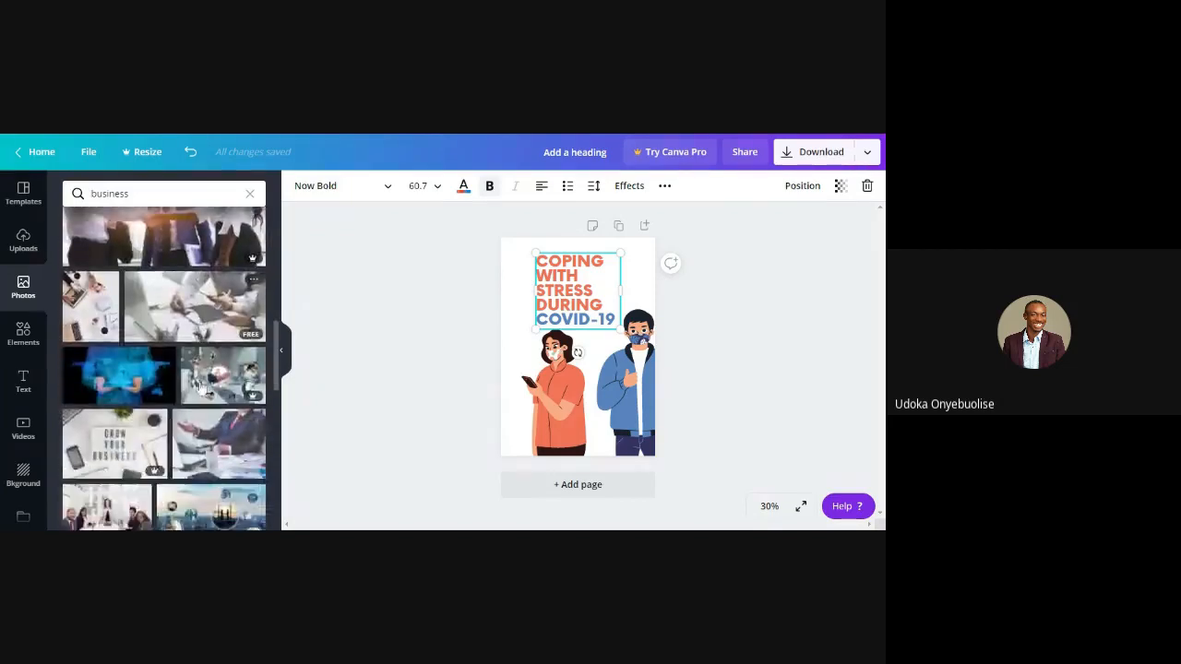
scroll(201, 388, down, 3)
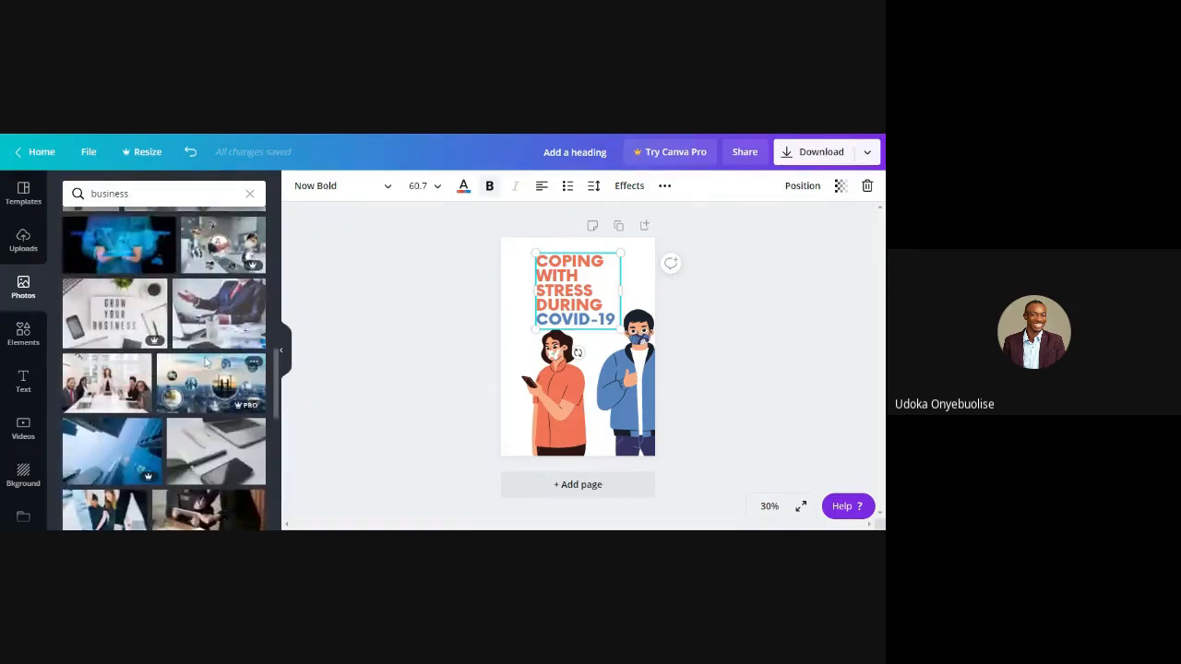
scroll(205, 363, down, 4)
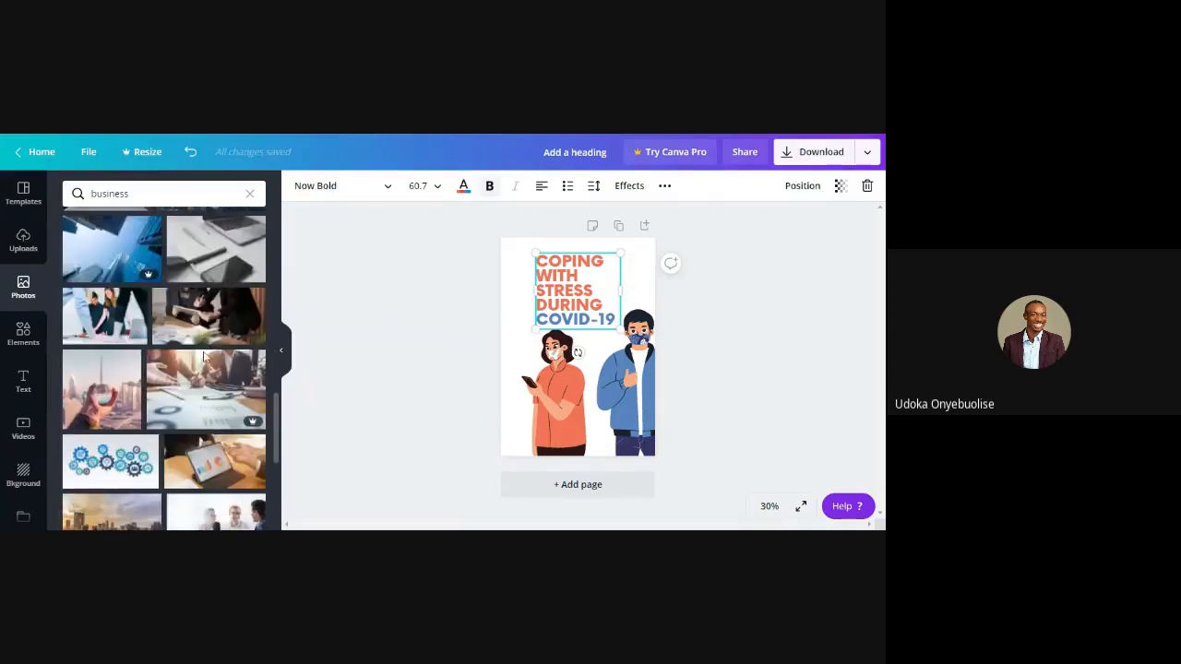
scroll(205, 357, down, 5)
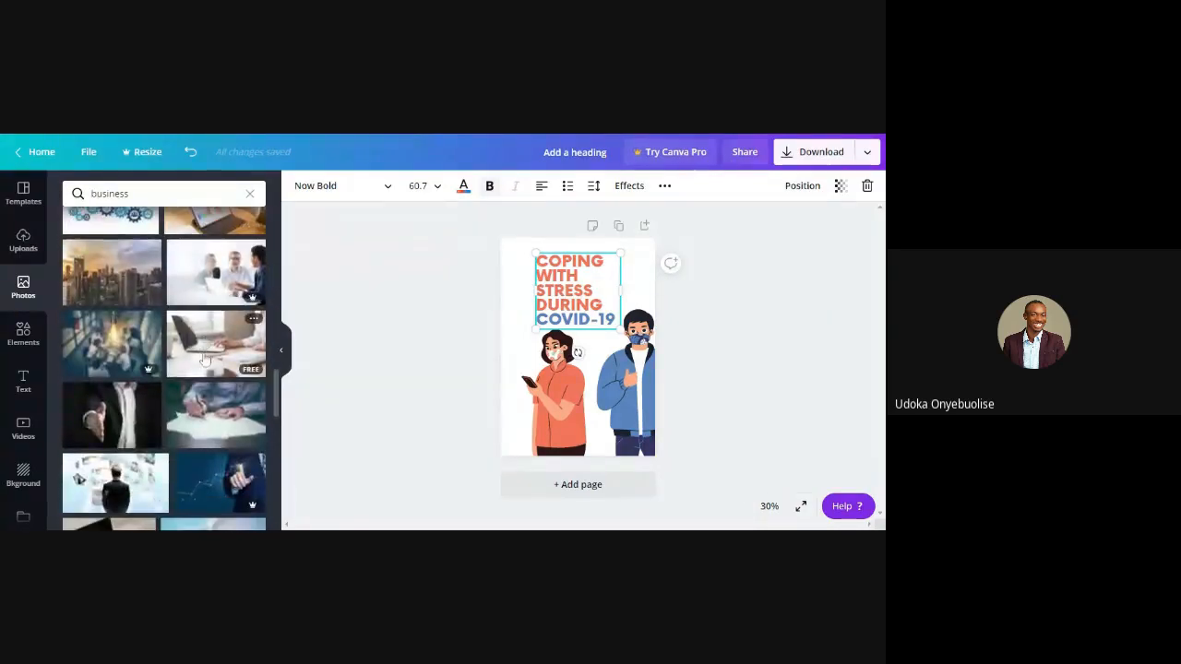
scroll(205, 360, down, 3)
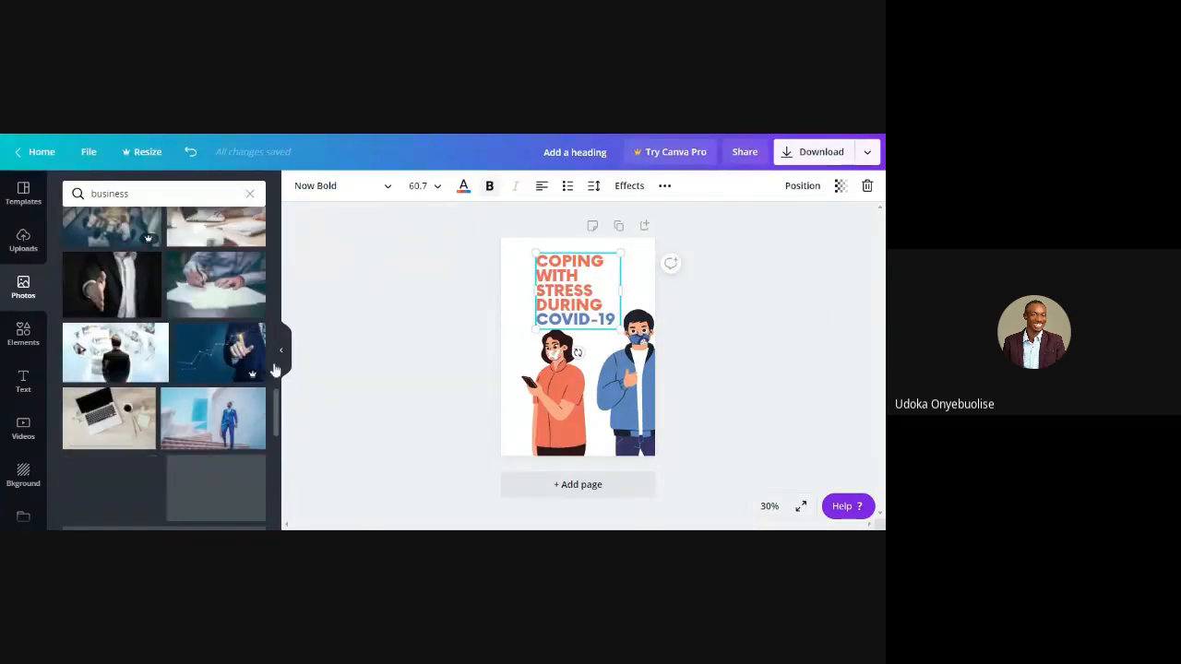
scroll(208, 369, down, 3)
scroll(219, 417, down, 6)
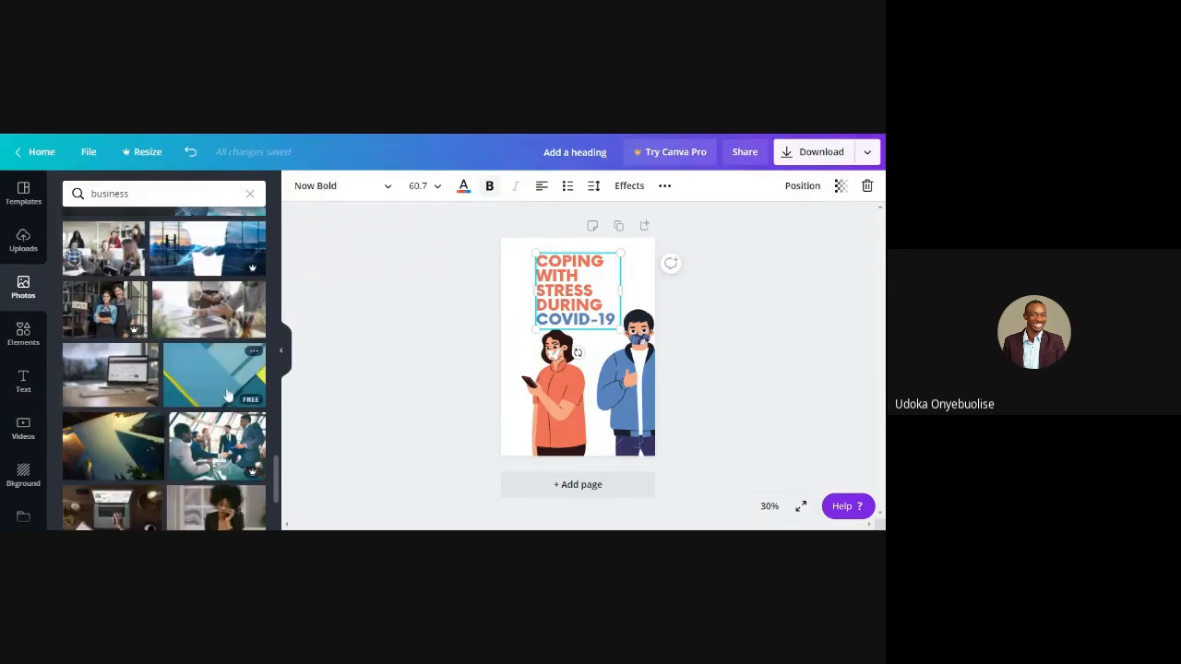
scroll(222, 359, up, 10)
scroll(220, 328, up, 8)
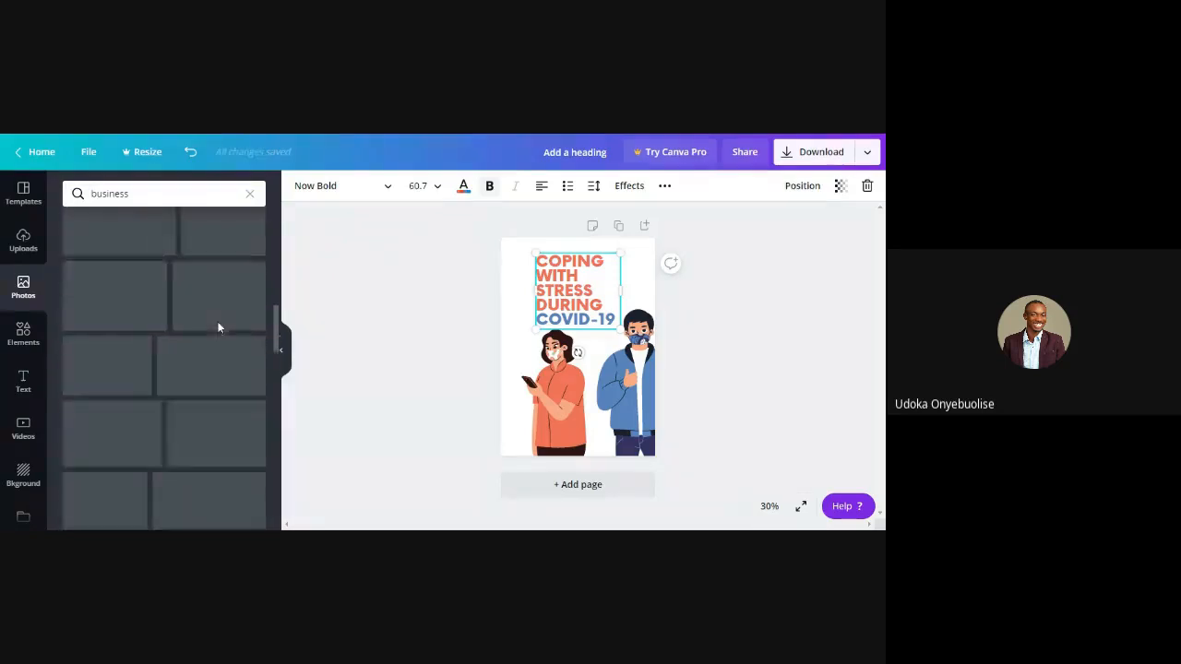
Examine the elements, text and video libraries, browse the video categories, and return to the text options
click(20, 336)
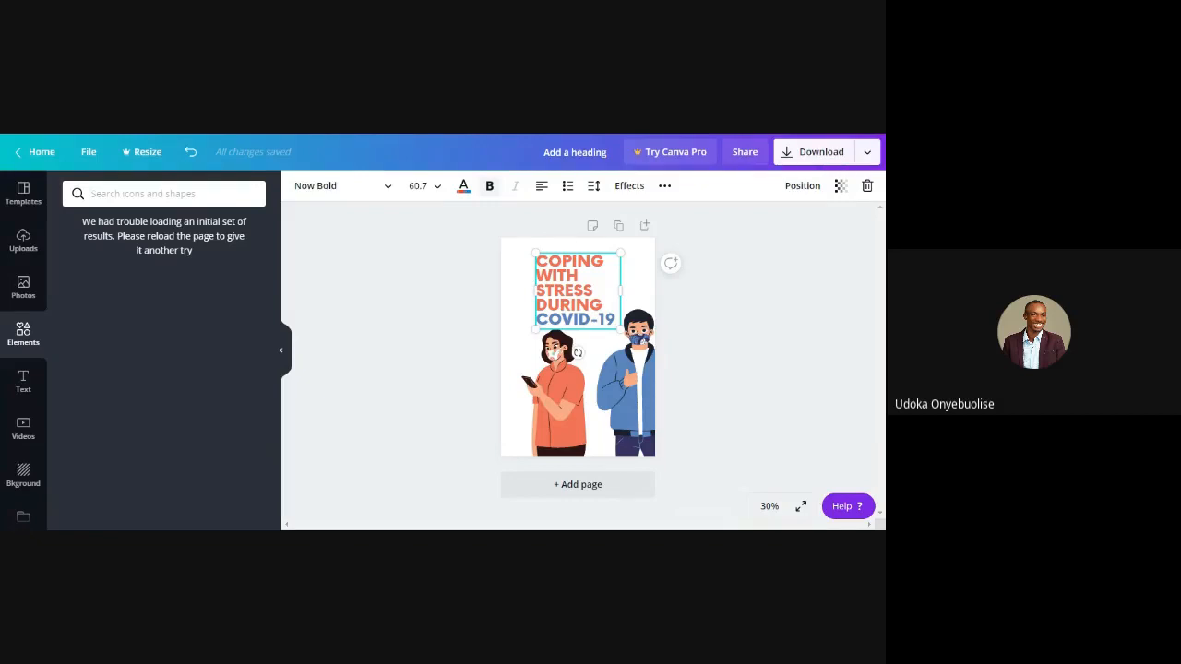
click(24, 380)
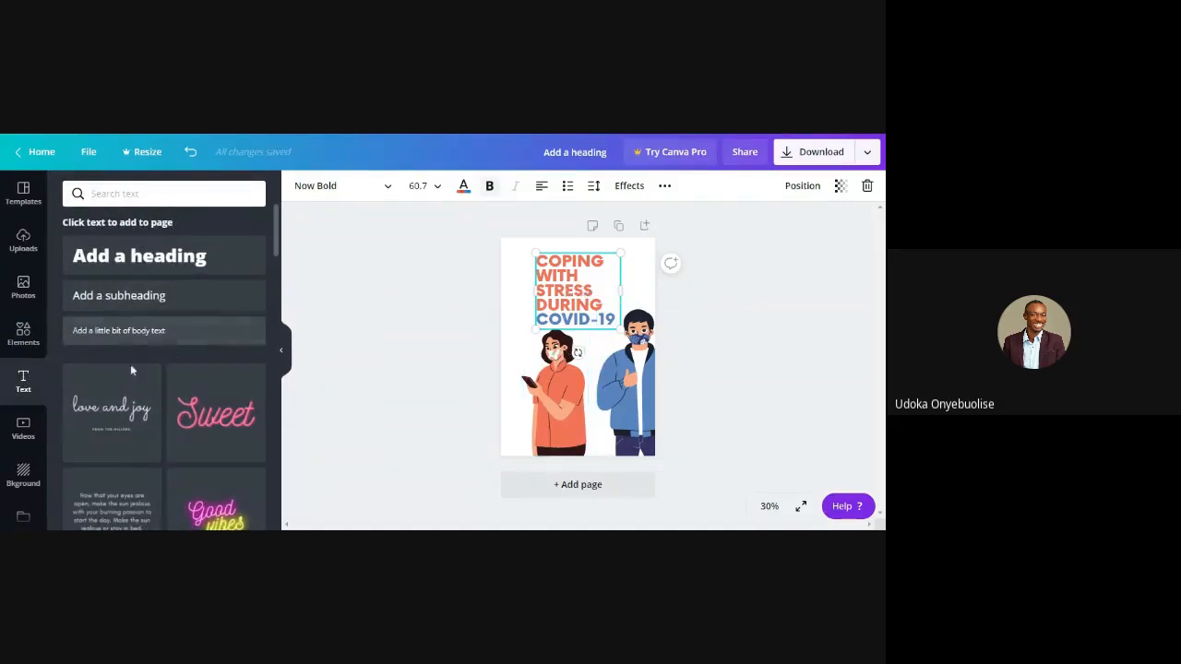
click(23, 427)
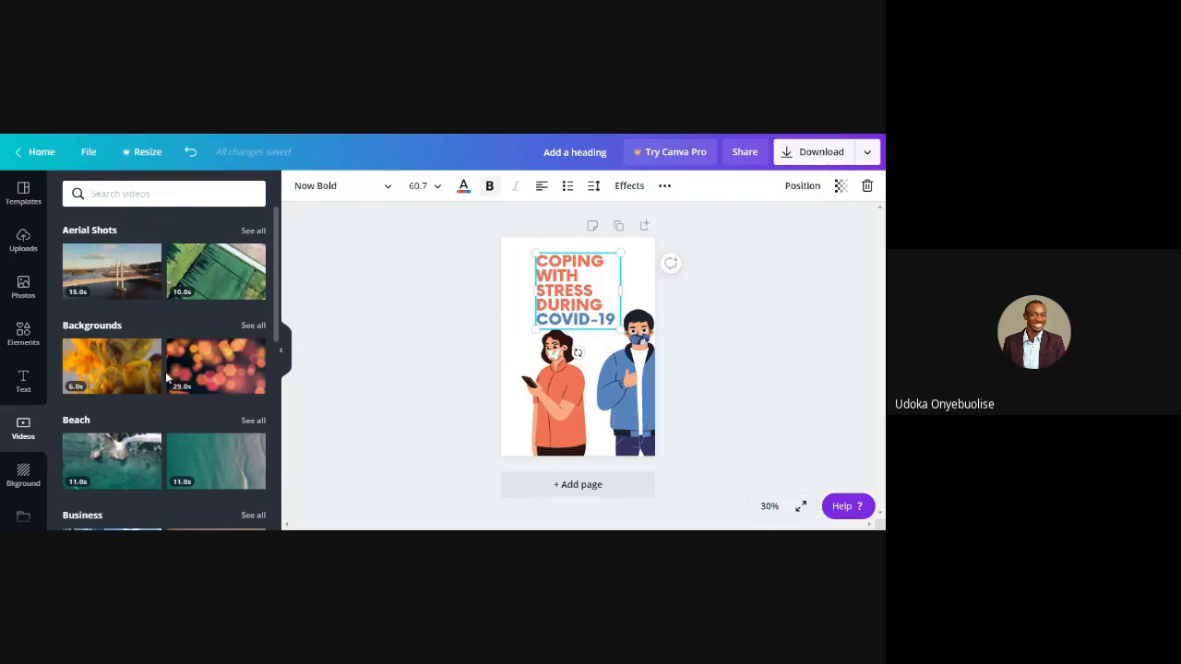
scroll(166, 372, down, 3)
scroll(165, 371, down, 1)
scroll(165, 370, up, 5)
click(24, 381)
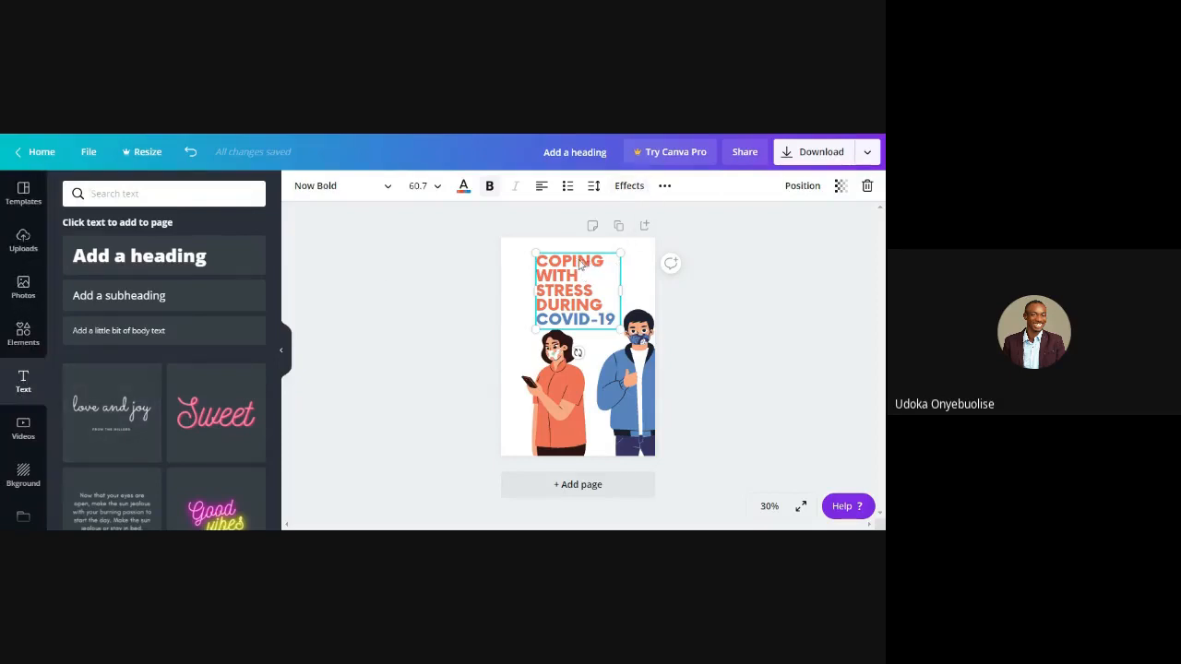
Move the flyer headline slightly left and delete the letter O from the word COPING
drag(579, 263, 573, 261)
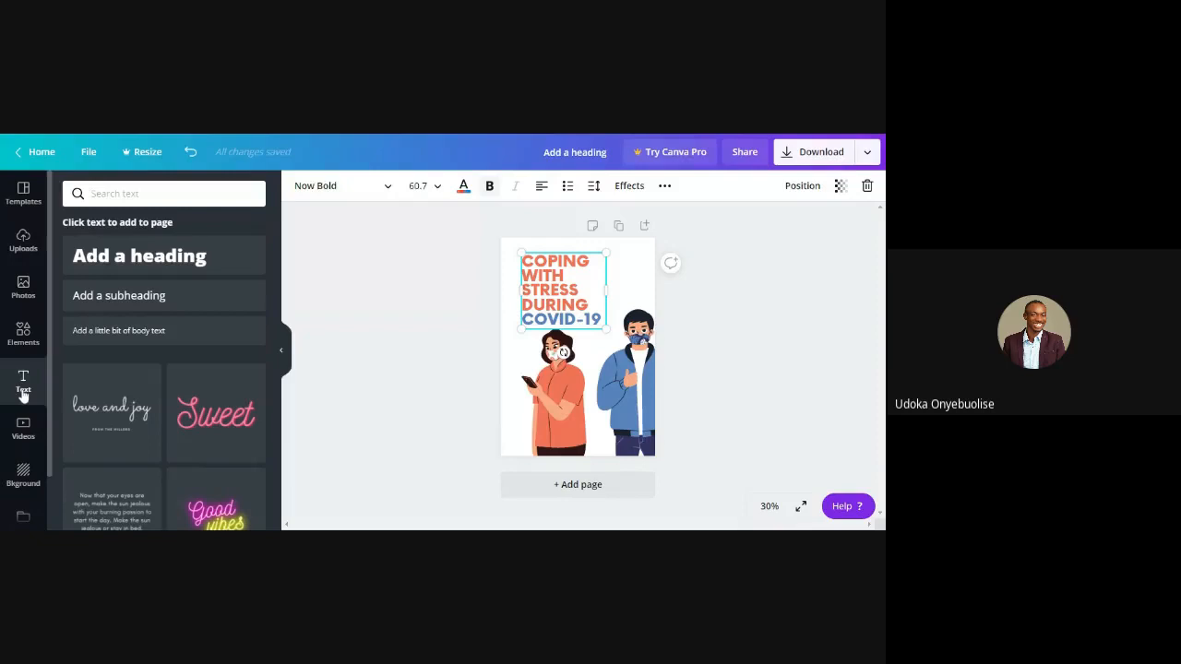
click(553, 265)
key(BackSpace)
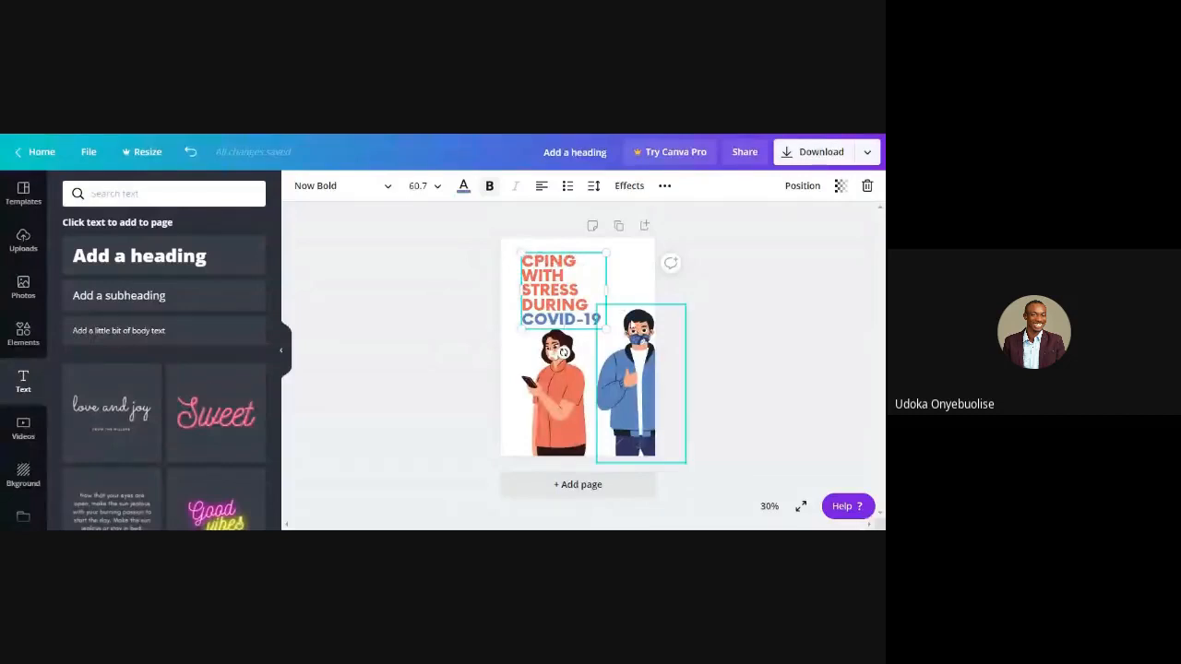
Delete the man and woman illustrations from the flyer and rotate the headline clockwise
click(636, 338)
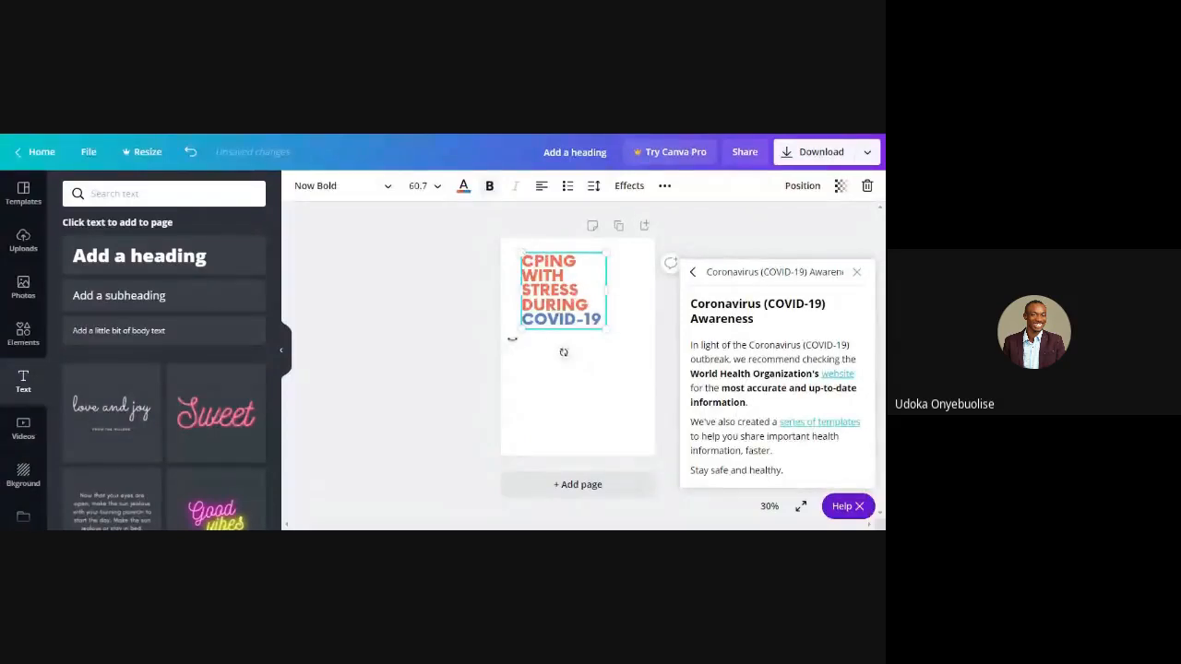
drag(564, 352, 482, 344)
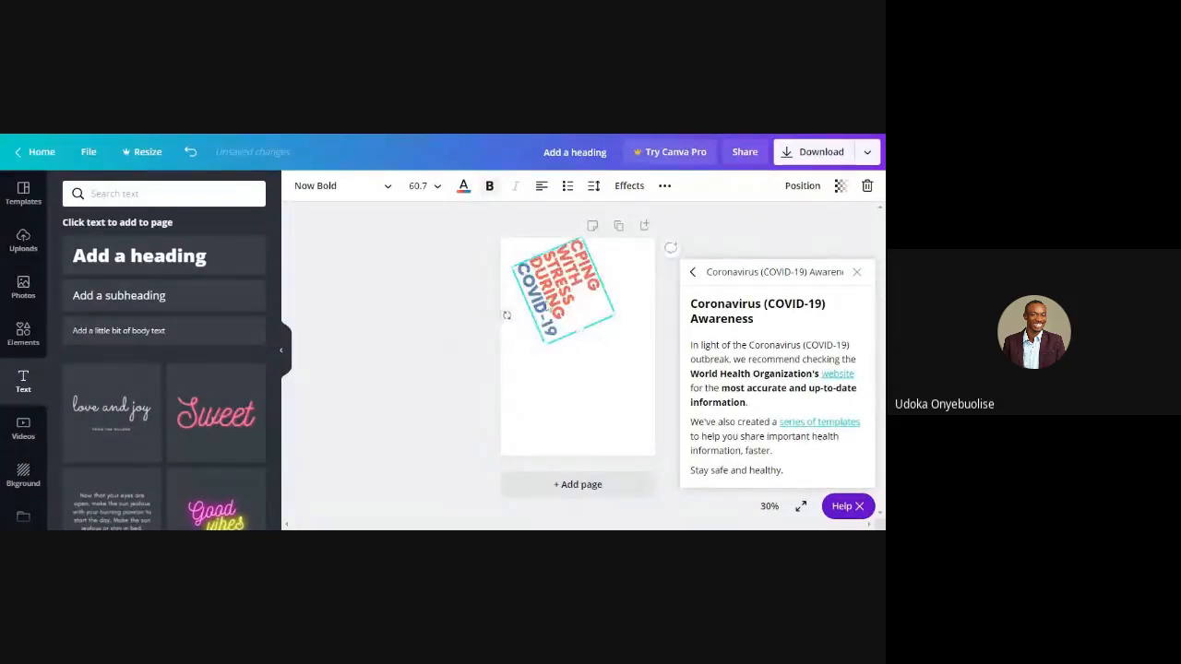
Shrink the flyer headline to font size 48.8 and rotate it back to upright
drag(580, 238, 590, 307)
drag(509, 322, 561, 387)
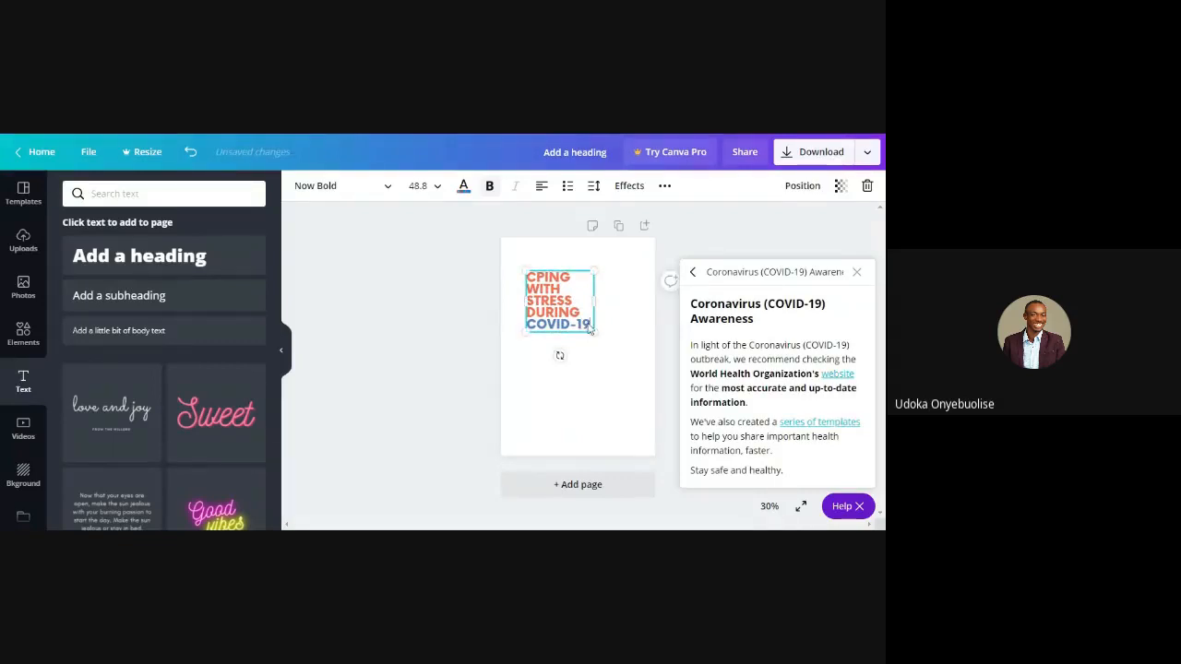
Replace the headline text with TYPOGRAPHY and widen its text box to fit the word on one line
drag(589, 330, 515, 277)
key(BackSpace)
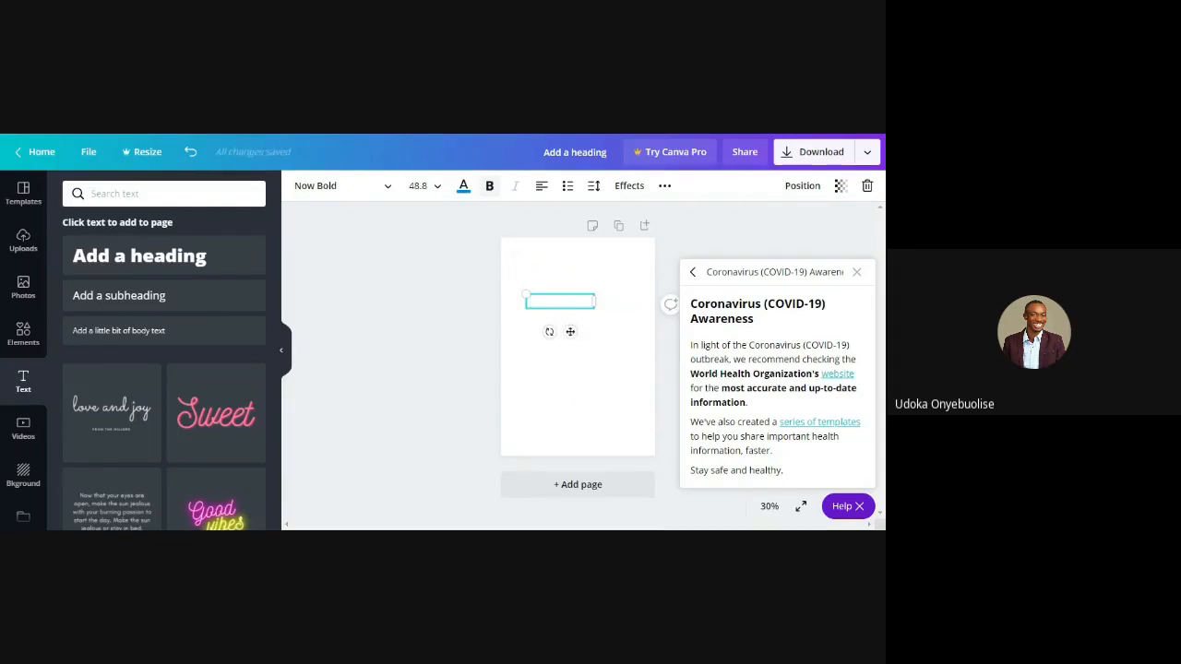
text(TYPOGRAPHY)
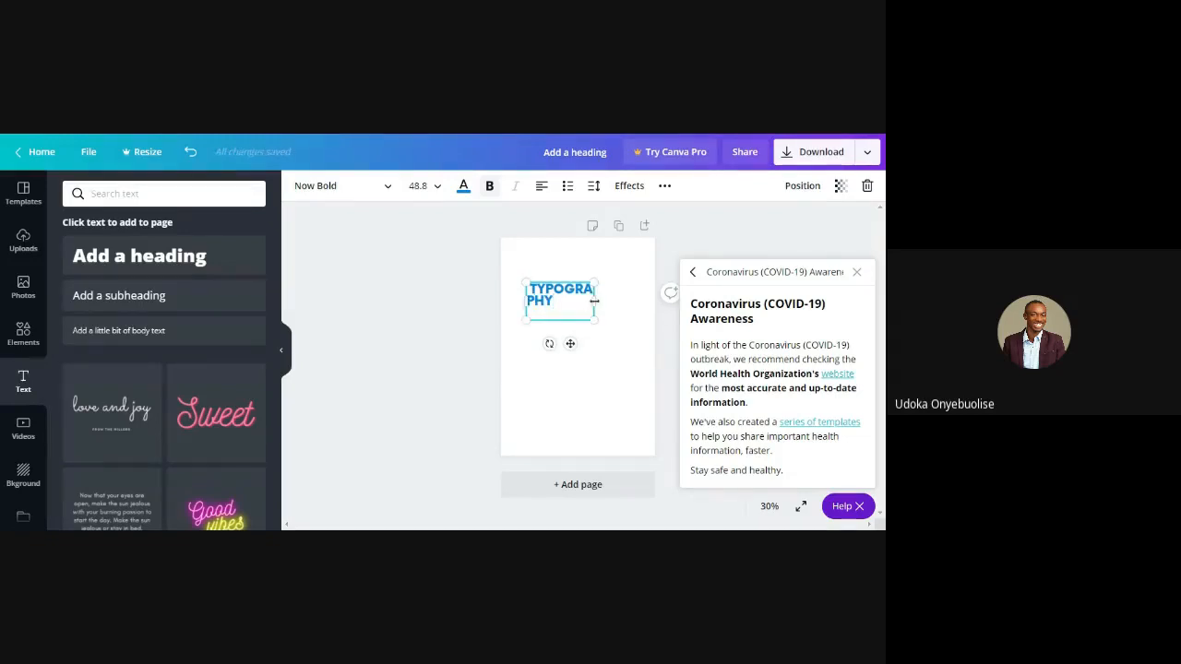
drag(596, 302, 623, 301)
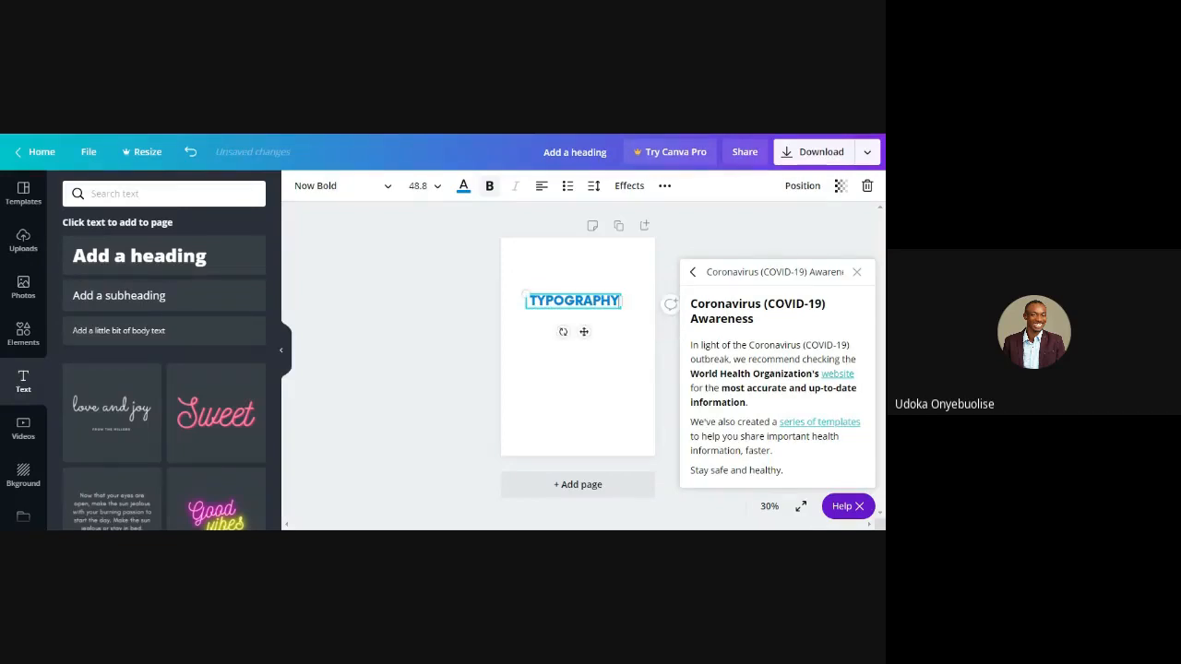
Bring up the font choices for the TYPOGRAPHY text and set its font size to 64
key(ctrl+a)
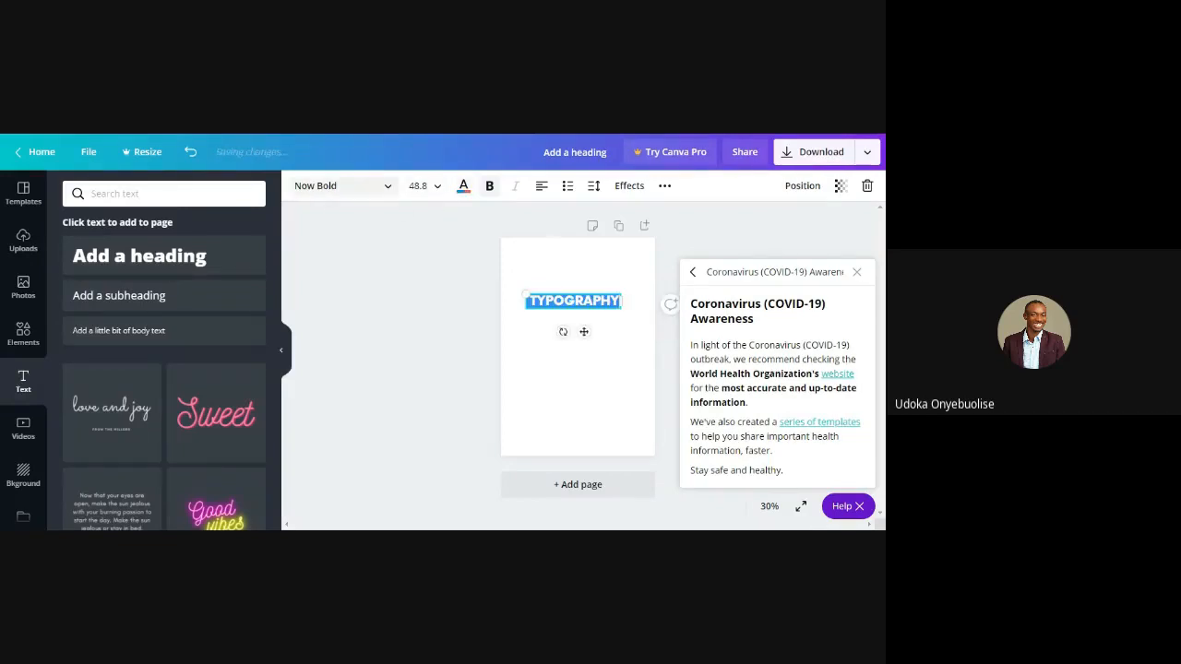
click(337, 194)
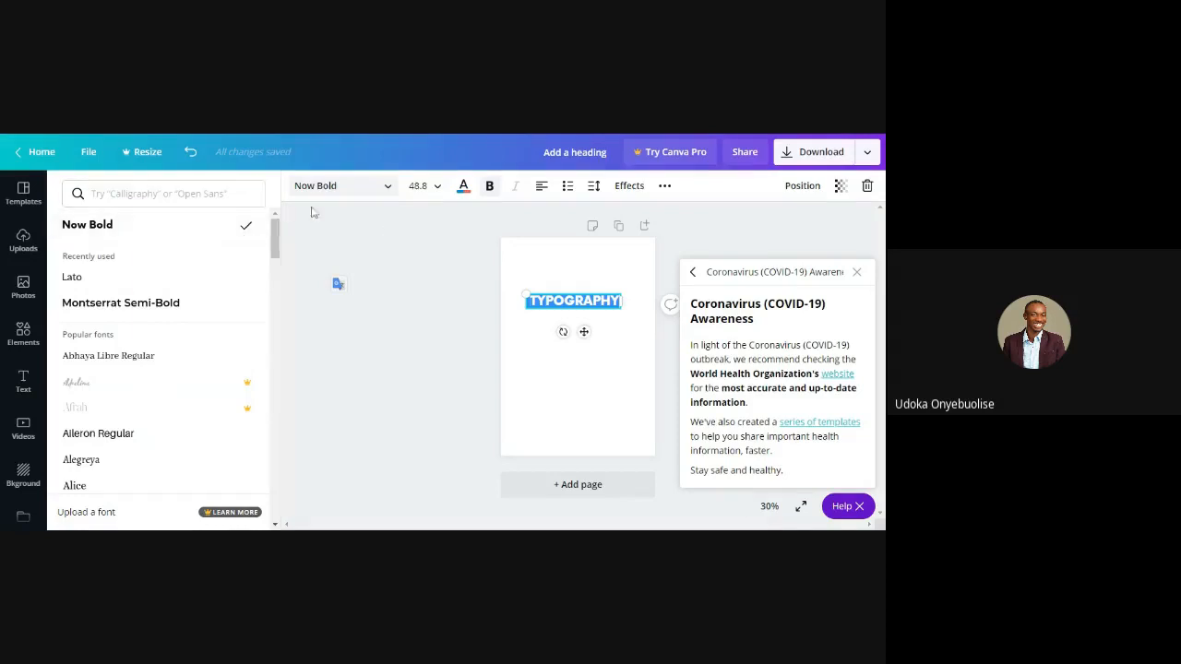
click(436, 191)
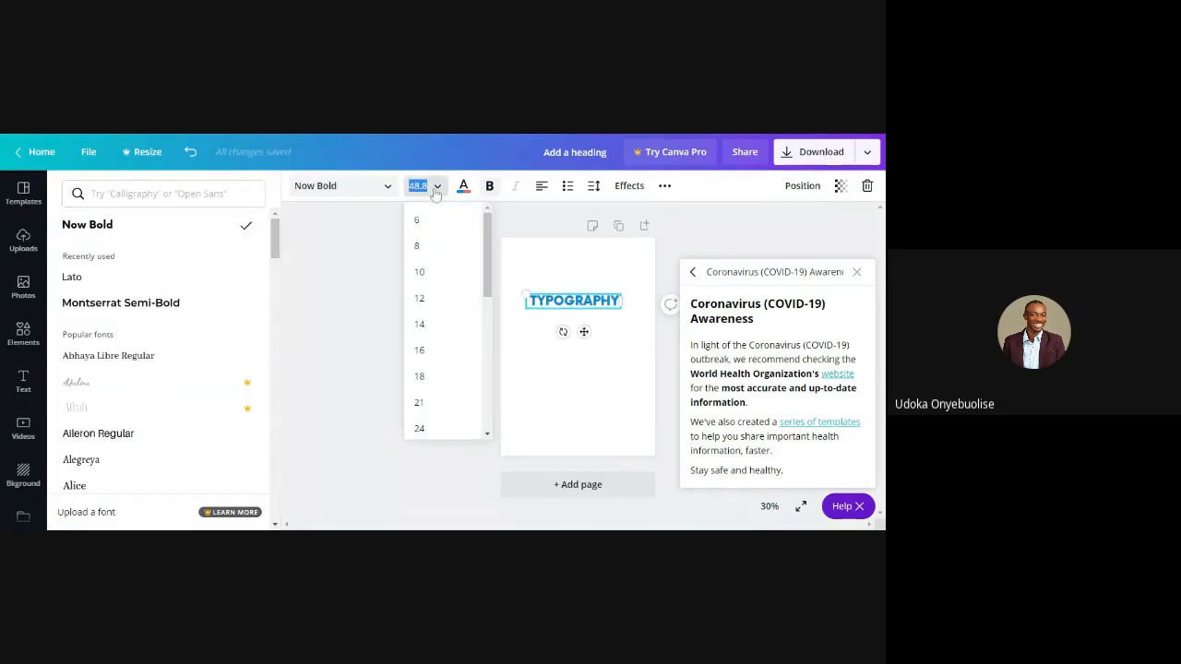
drag(483, 254, 486, 361)
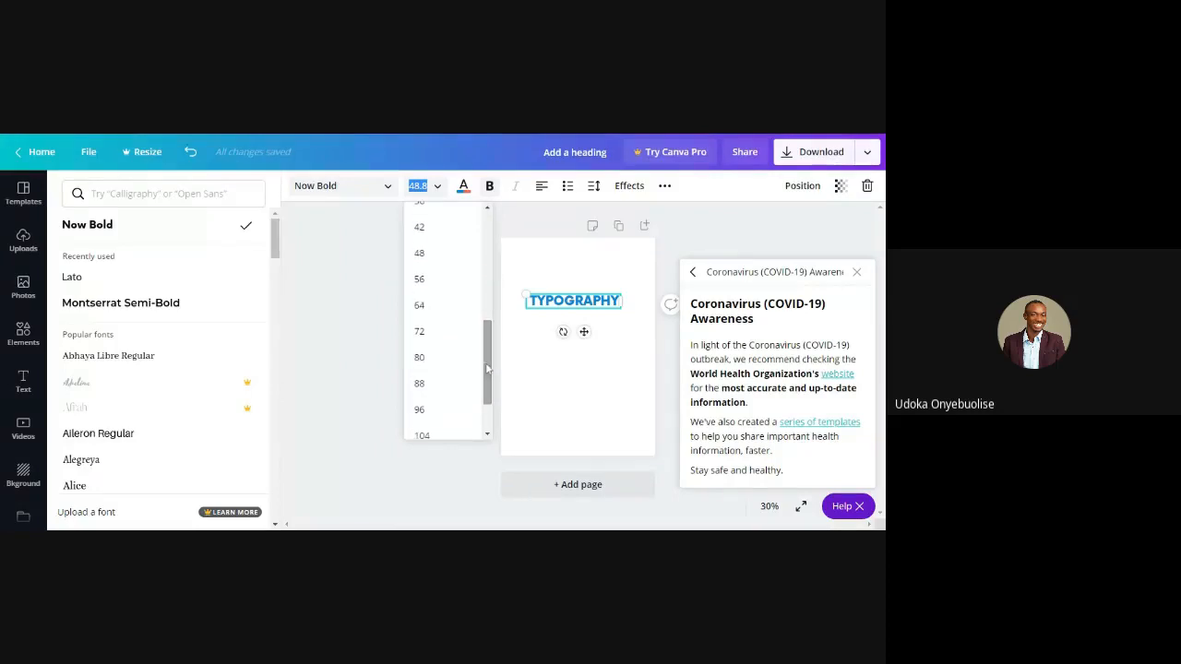
click(422, 305)
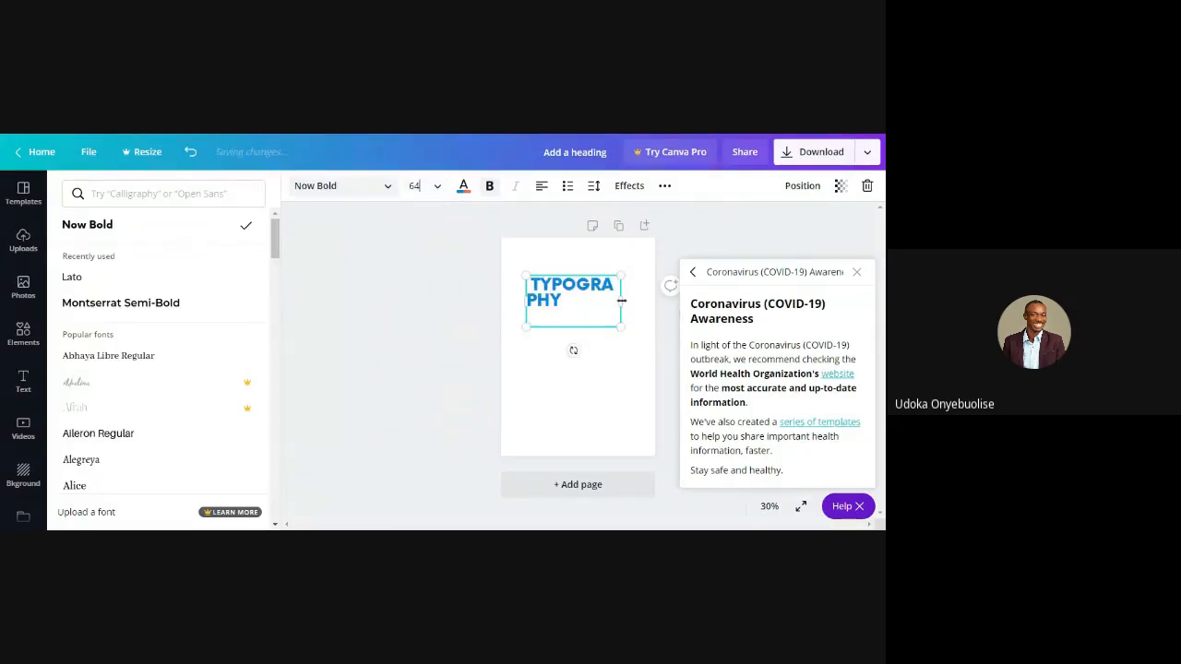
Dismiss the COVID-19 awareness notice, fit the enlarged TYPOGRAPHY text on one line, and shift it slightly up and left
drag(620, 299, 646, 301)
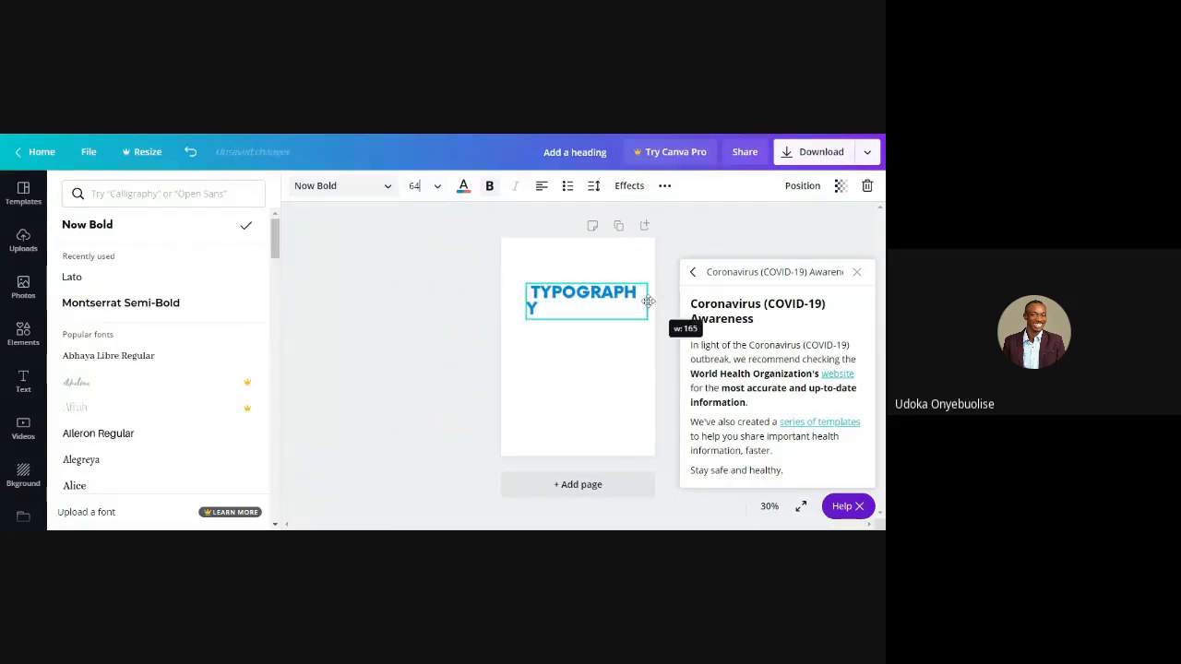
click(858, 274)
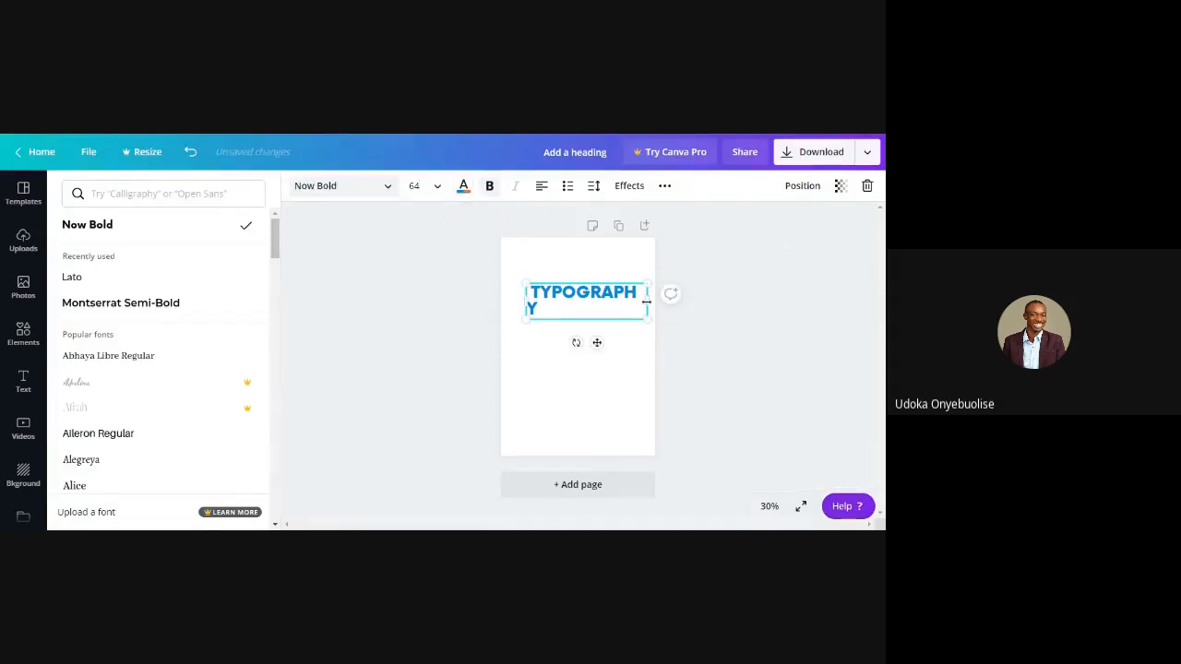
drag(646, 301, 655, 301)
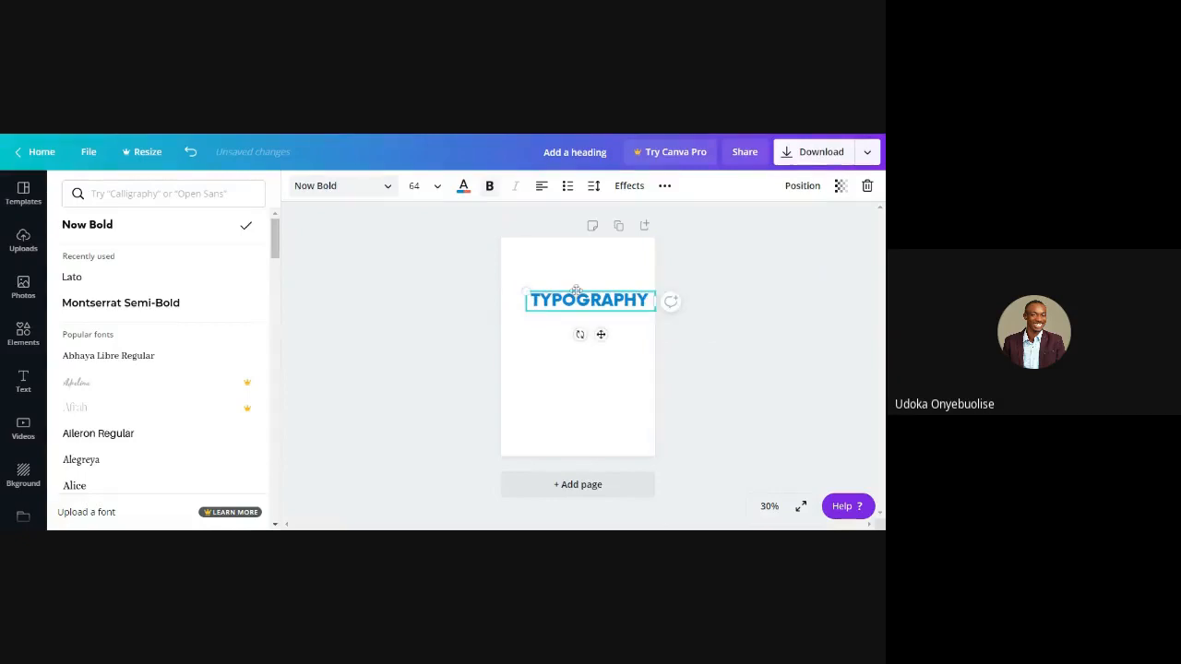
drag(575, 289, 565, 285)
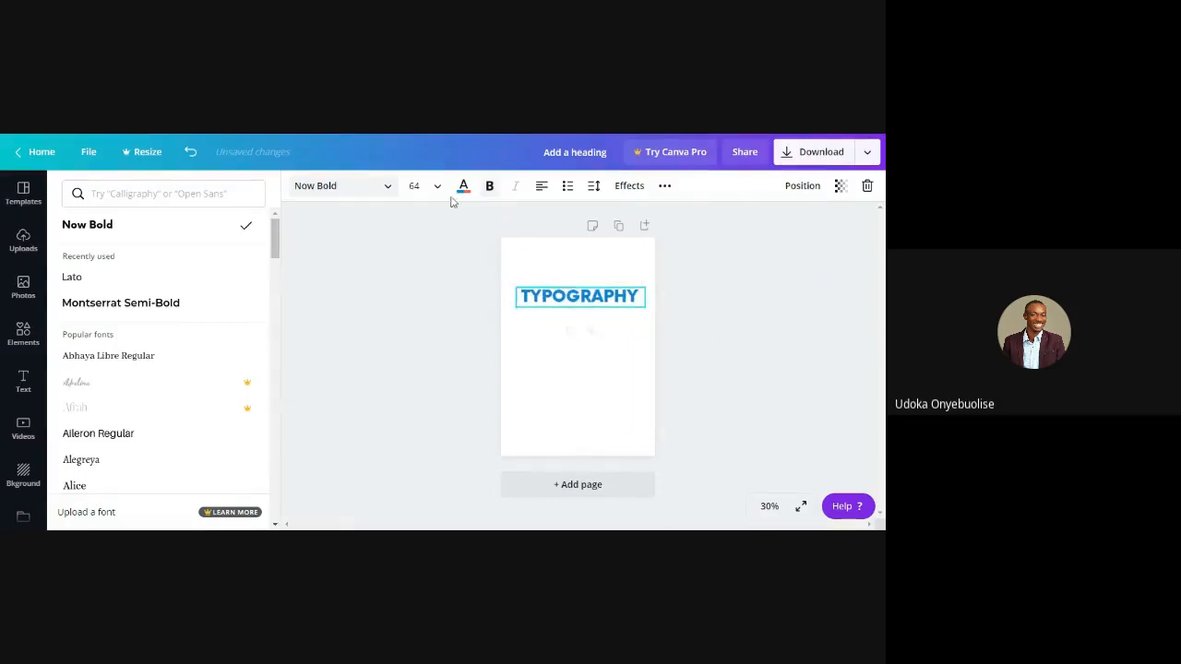
Try the orange document color on the TYPOGRAPHY text and settle on the dark purple default color
click(463, 188)
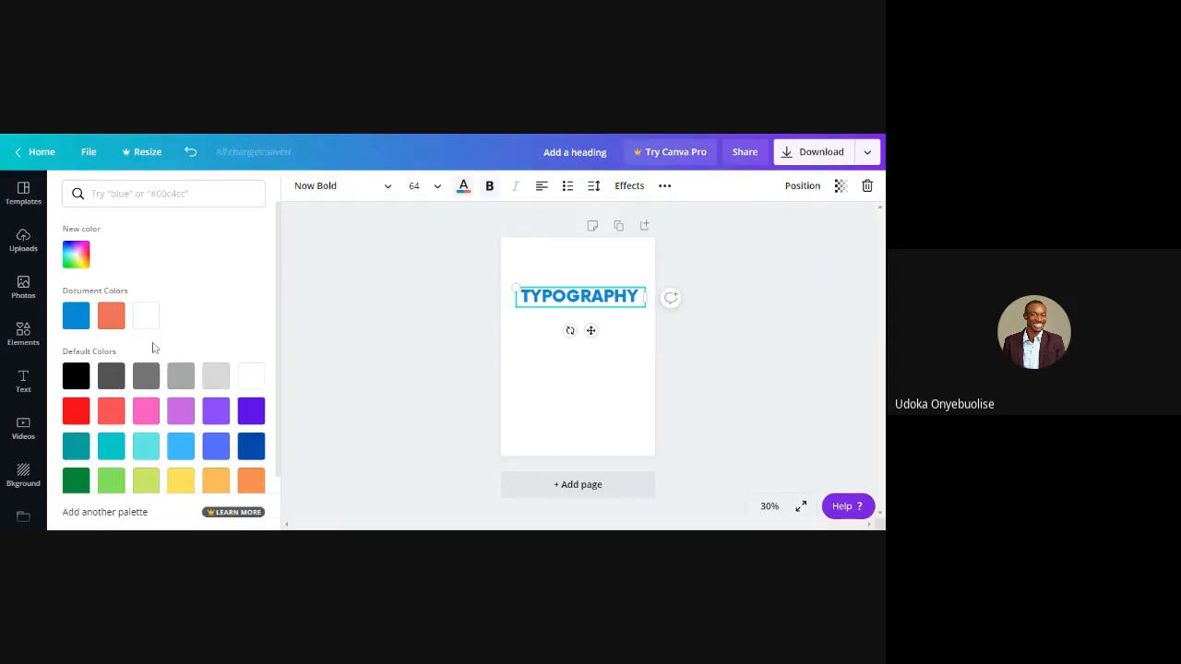
click(112, 317)
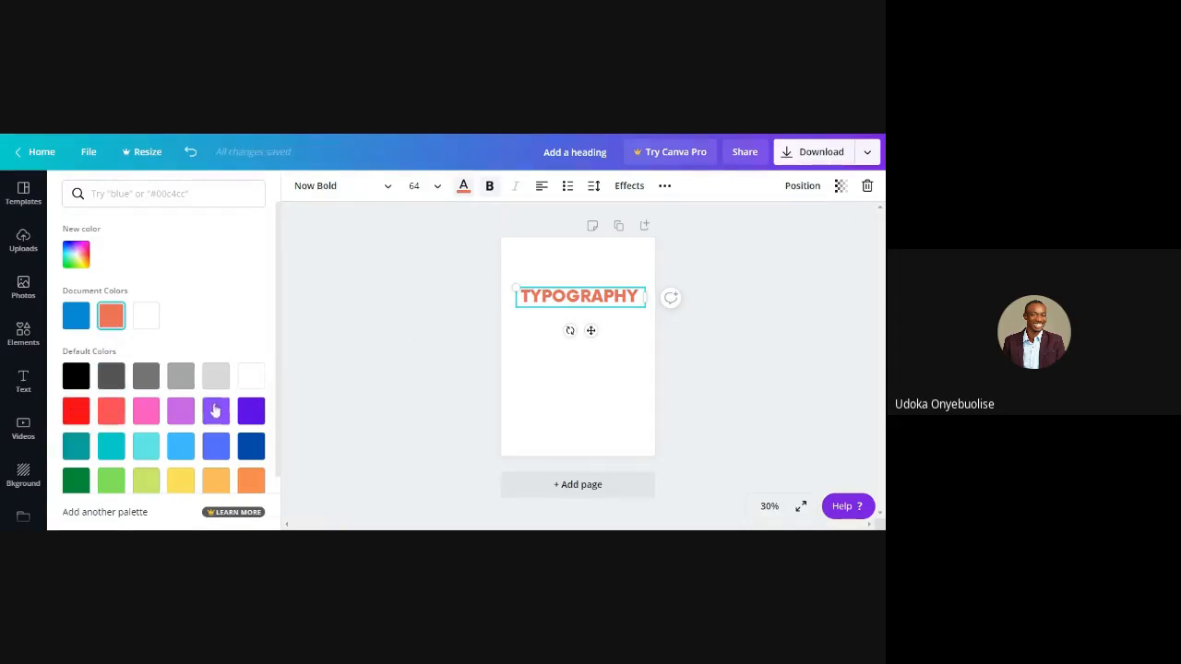
click(250, 411)
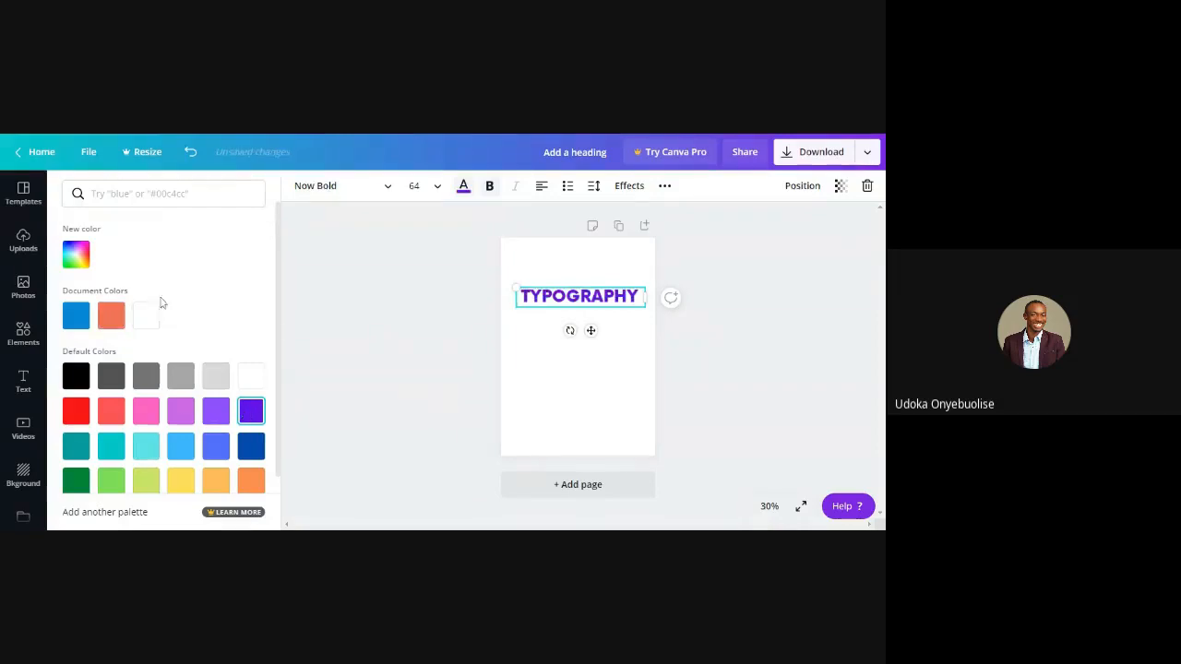
scroll(153, 420, down, 1)
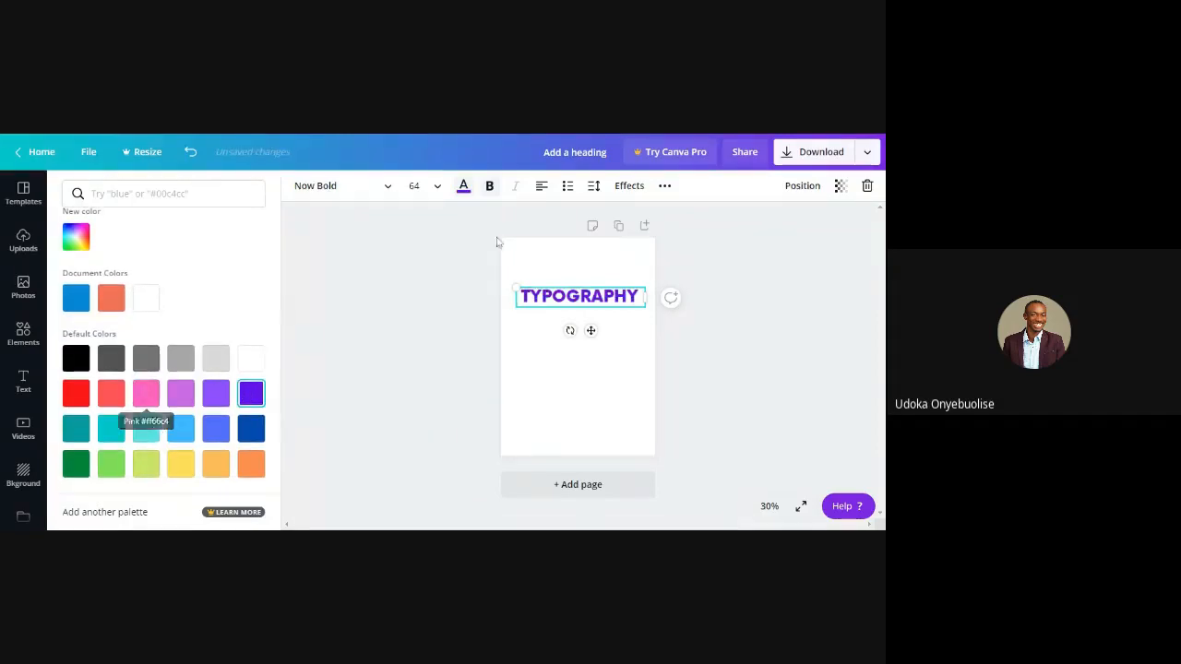
Cycle the TYPOGRAPHY text through the alignment options and leave it justified
click(547, 197)
click(543, 188)
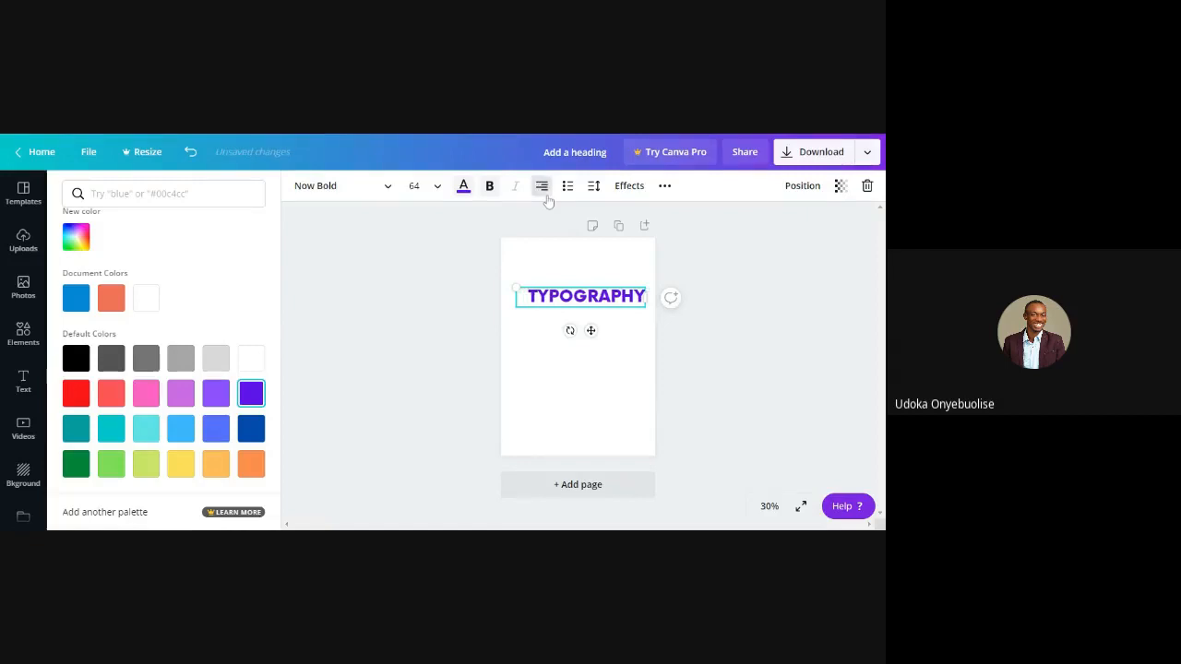
click(548, 201)
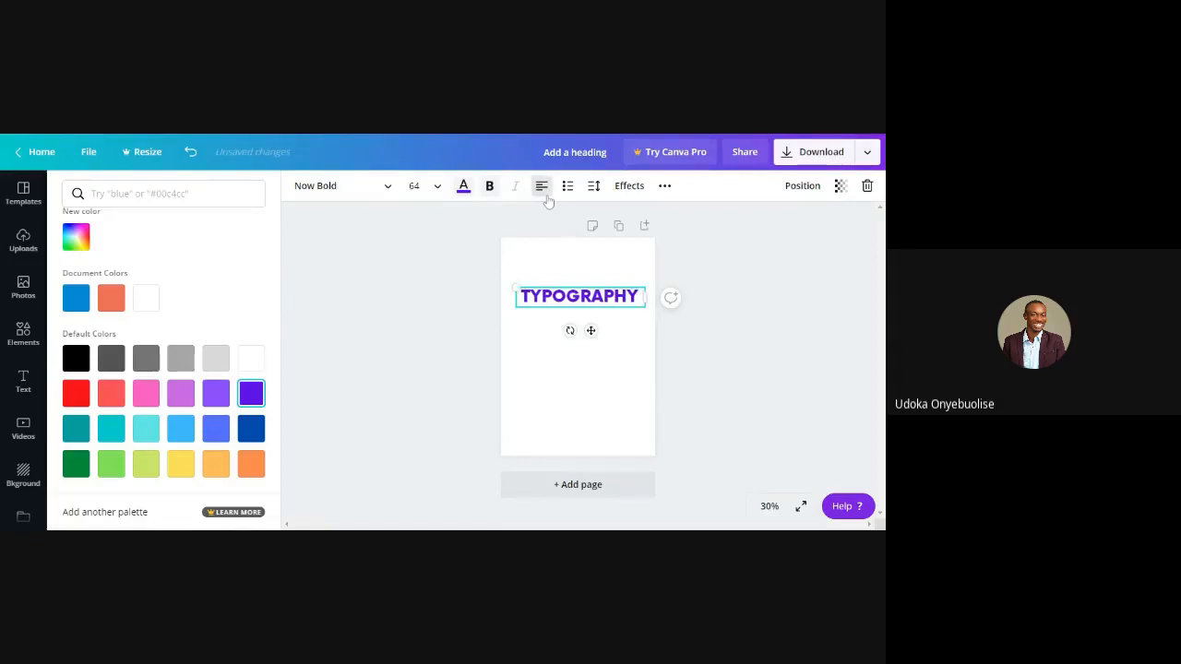
click(544, 189)
click(543, 189)
click(543, 189)
click(543, 187)
Try wider letter spacing on the TYPOGRAPHY text and set it to 50
click(596, 189)
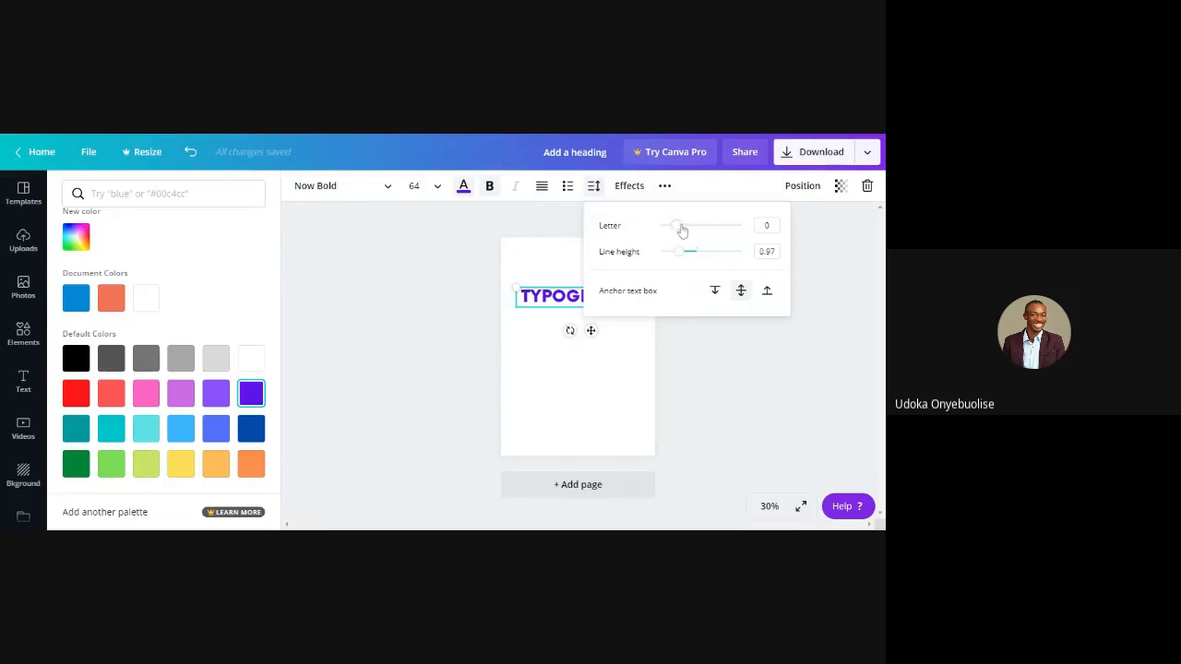
mouse_move(678, 227)
mouse_down()
mouse_move(715, 234)
mouse_move(683, 226)
mouse_up()
click(770, 226)
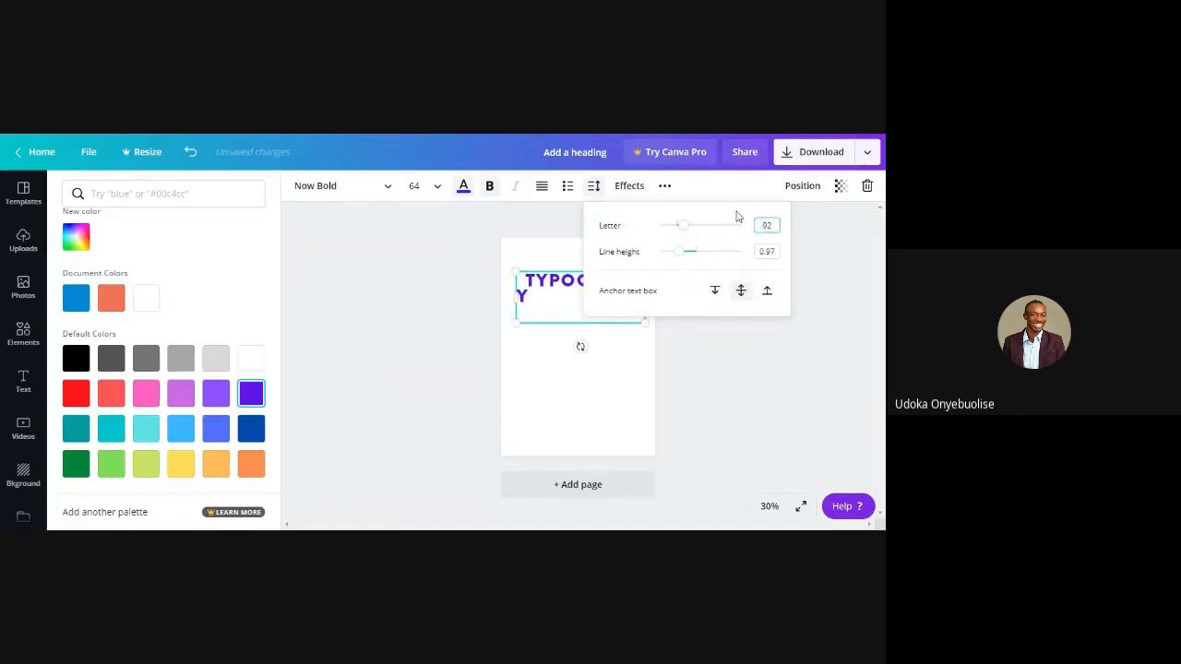
drag(773, 226, 743, 237)
text(50)
key(Return)
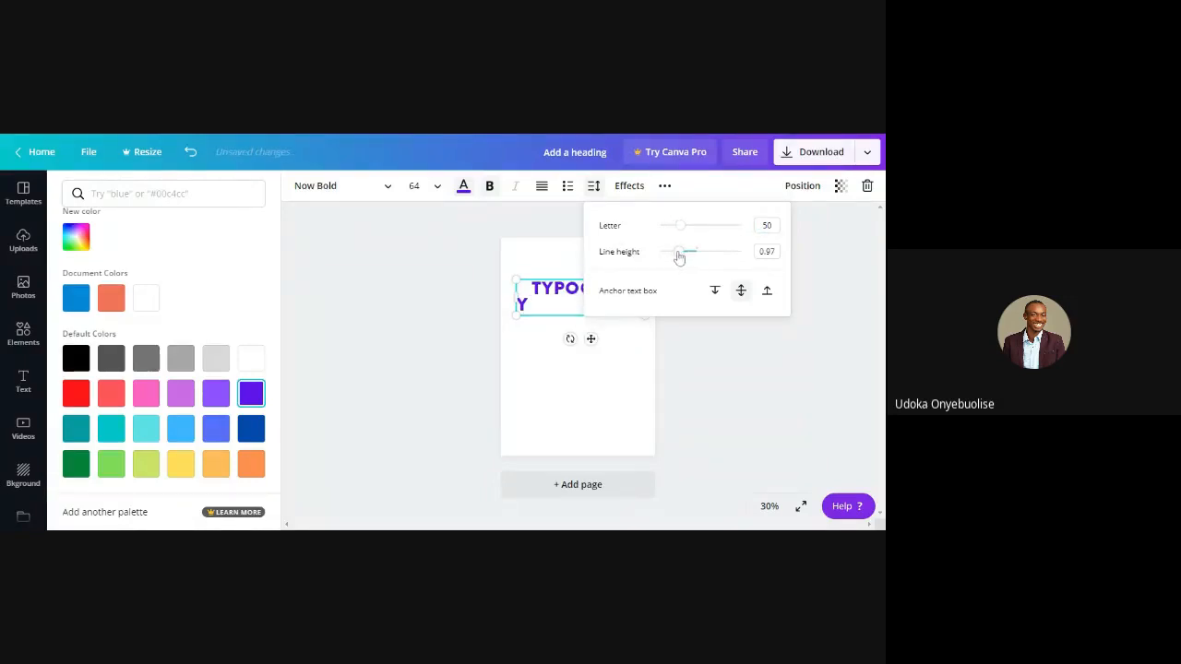
Increase the line height of the TYPOGRAPHY text and close the spacing settings
drag(679, 252, 706, 254)
mouse_move(676, 253)
mouse_down()
mouse_move(725, 252)
mouse_move(698, 253)
mouse_move(737, 265)
mouse_move(696, 265)
mouse_up()
click(594, 185)
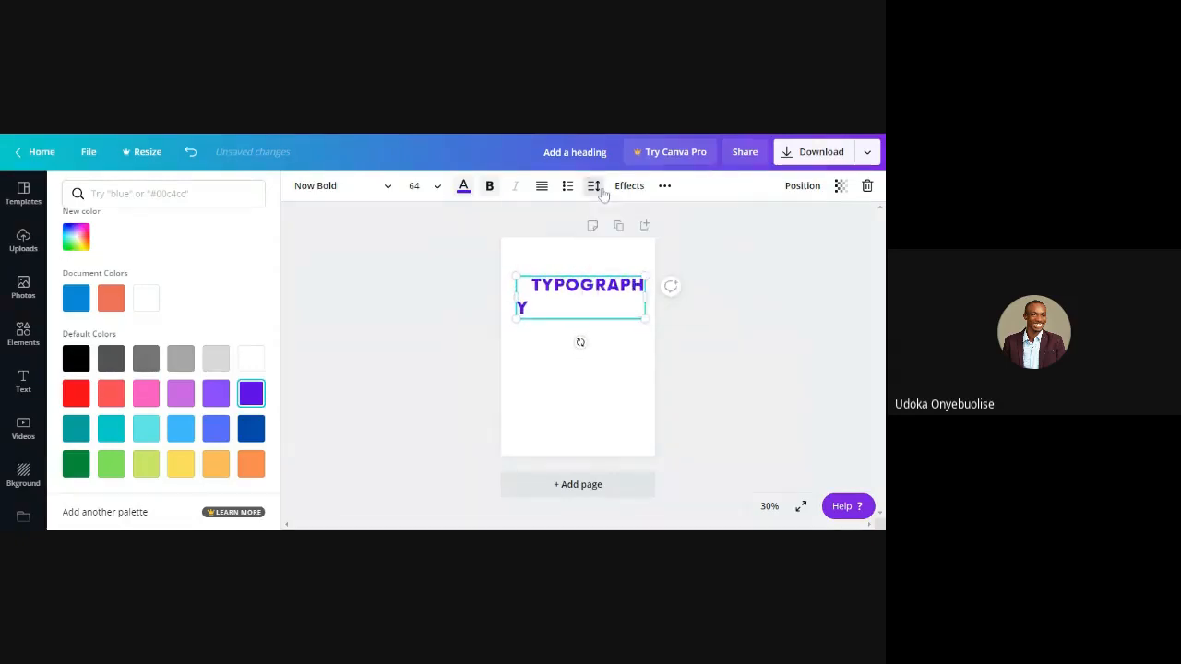
Widen the text box so the spaced-out word fits on one line, and nudge it up and slightly left
drag(644, 301, 668, 297)
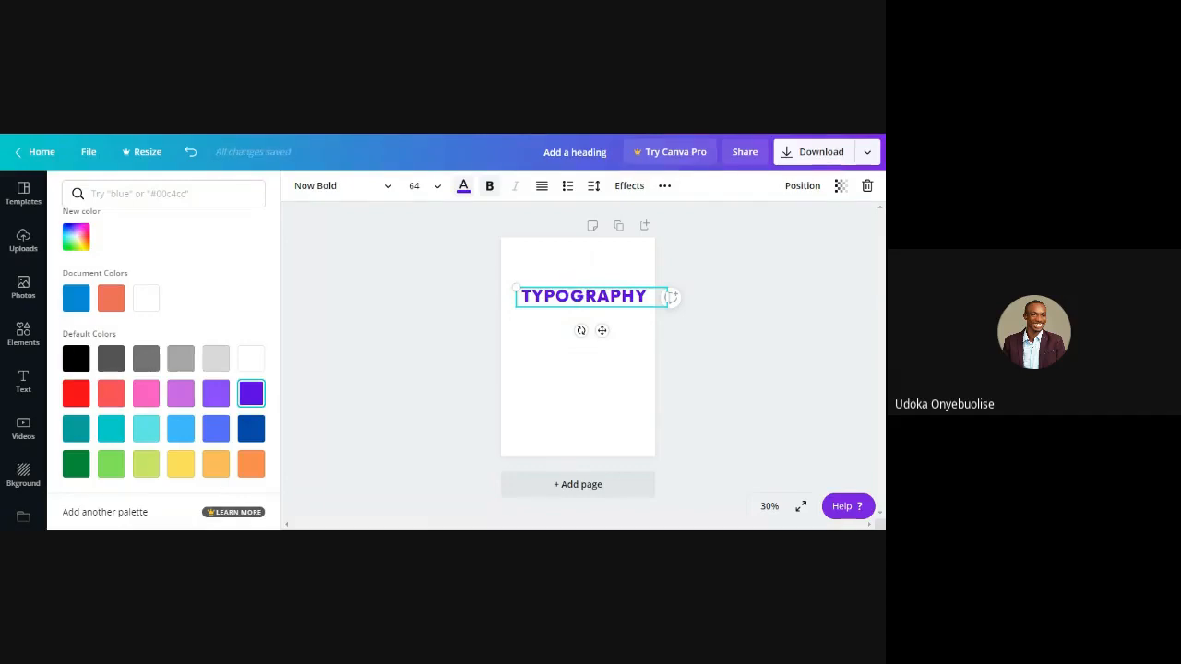
drag(570, 287, 565, 278)
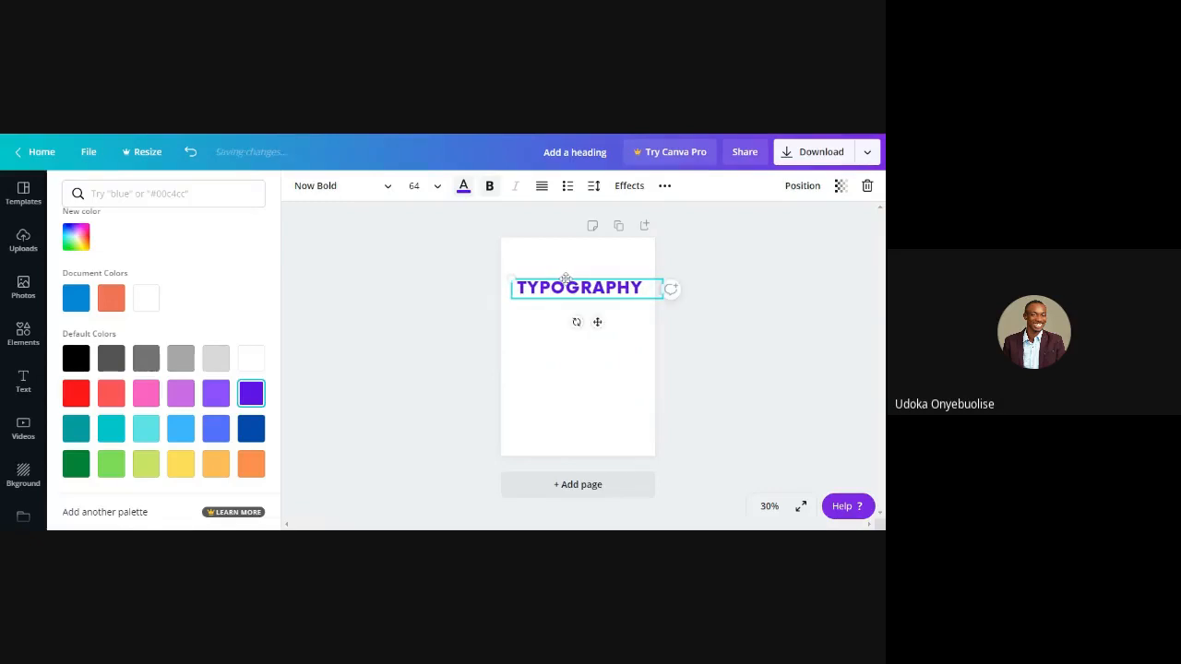